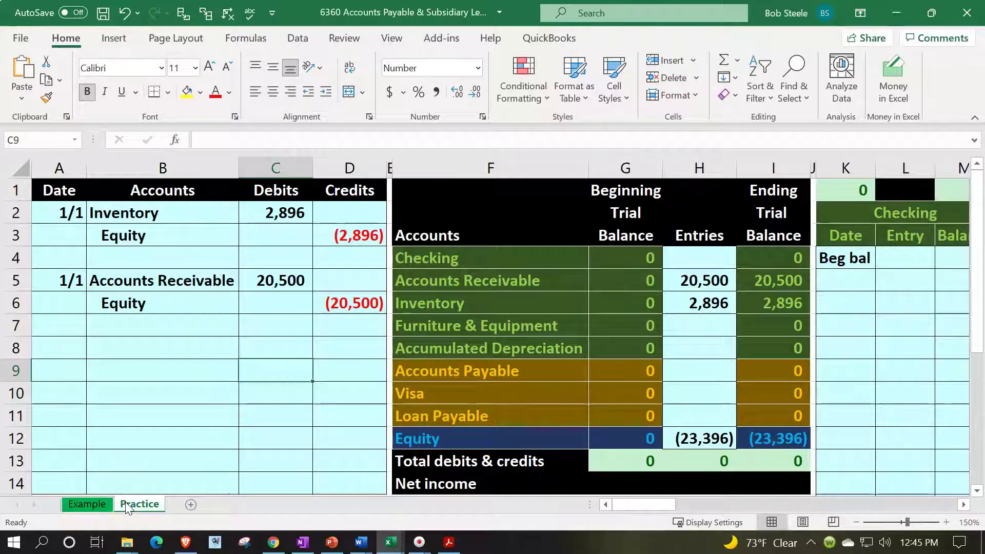
# Step: Review the Inventory Assets, Accounts Receivable and Accounts Payable opening journal entries on the Example sheet
pyautogui.click(85, 504)
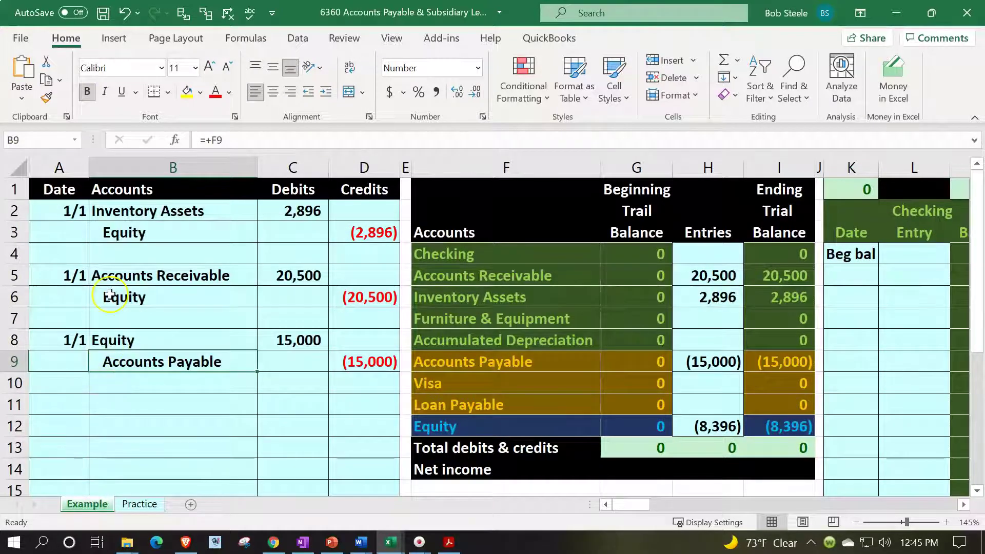
pyautogui.moveTo(123, 209); pyautogui.dragTo(154, 232)
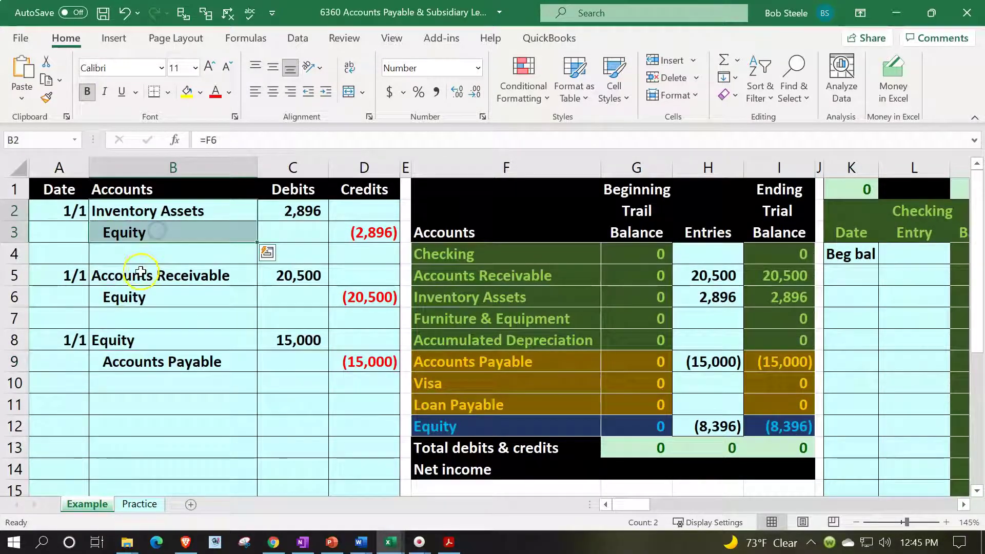
pyautogui.click(172, 299)
pyautogui.click(183, 359)
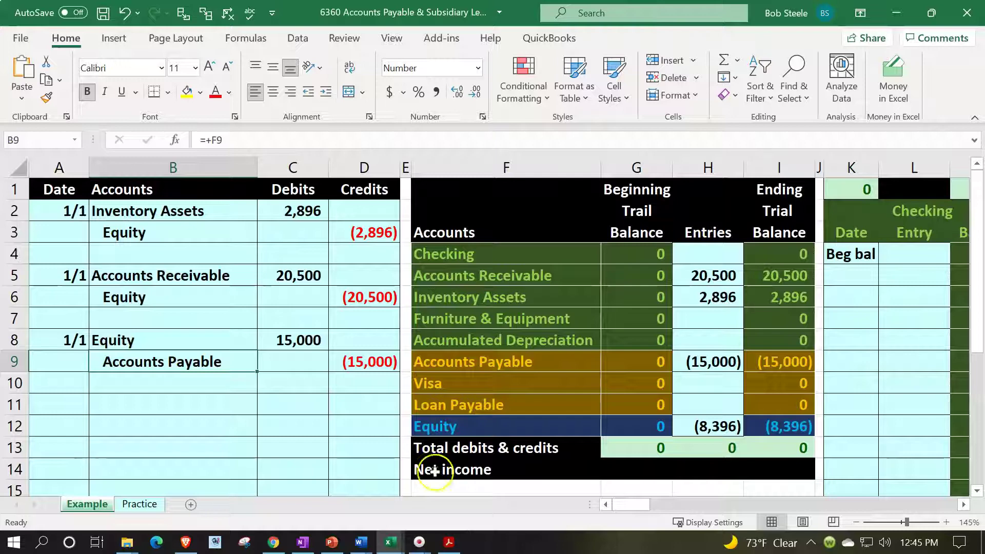
# Step: Switch to Adobe Acrobat Reader and examine the Get Great Guitars trial balance down to its totals, then return to Excel
pyautogui.click(449, 542)
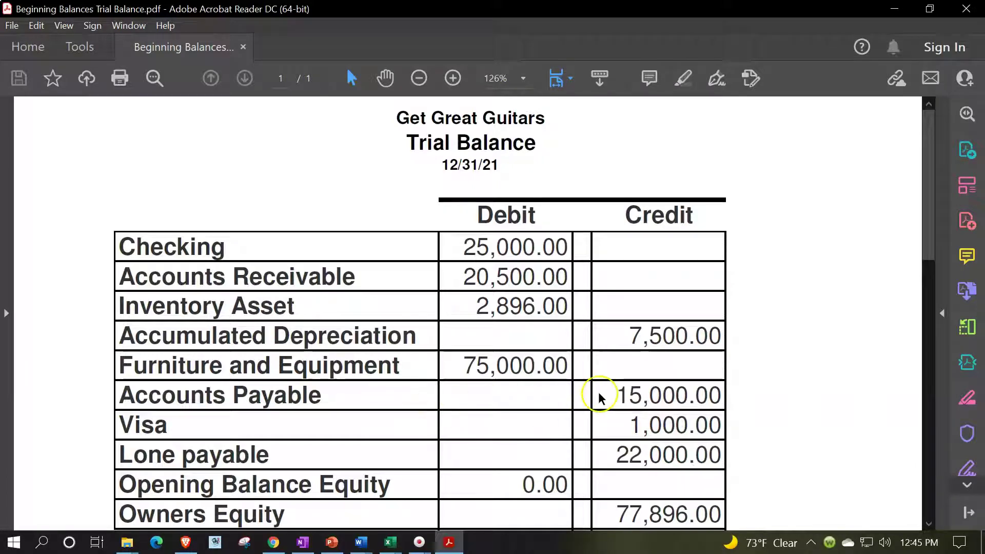
pyautogui.scroll(-1, 601, 398)
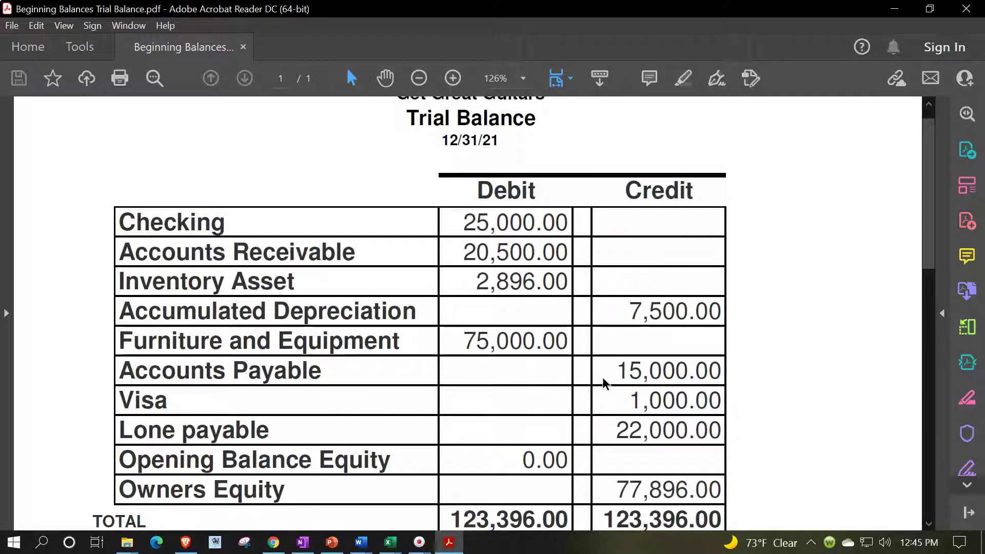
pyautogui.scroll(-1, 603, 384)
pyautogui.click(621, 468)
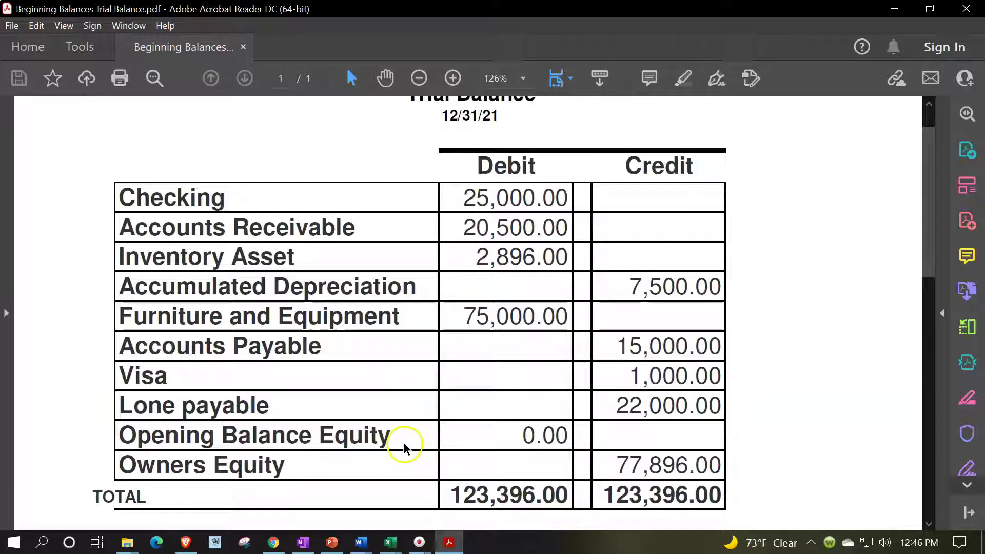
pyautogui.click(892, 9)
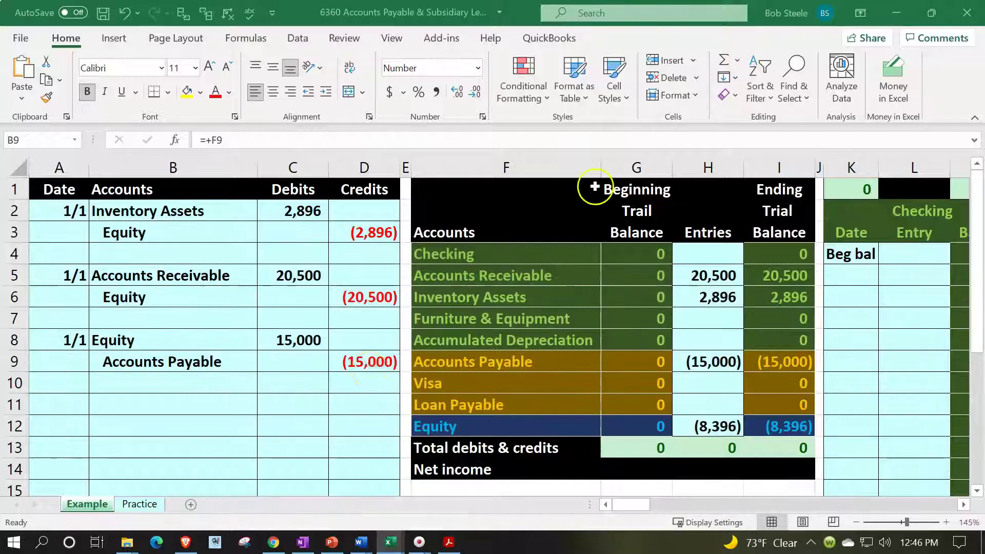
# Step: Start a new journal entry on the Practice sheet with the date 1/1 in cell A8
pyautogui.click(139, 505)
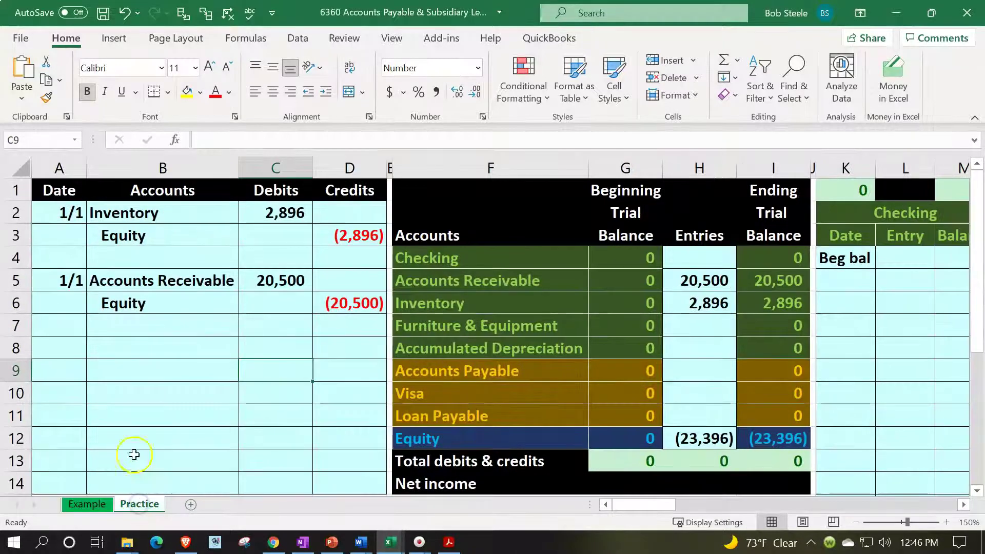
pyautogui.click(80, 342)
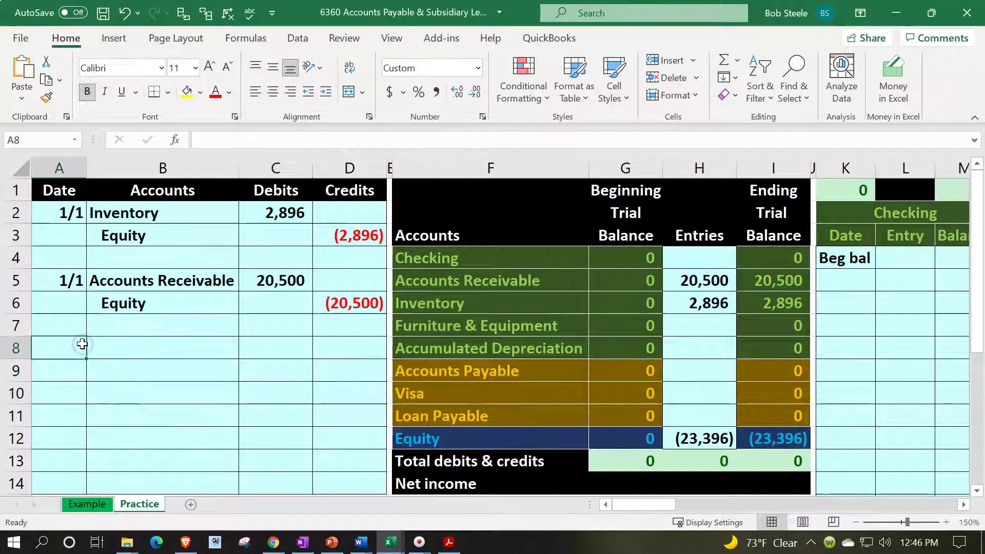
pyautogui.click(73, 343)
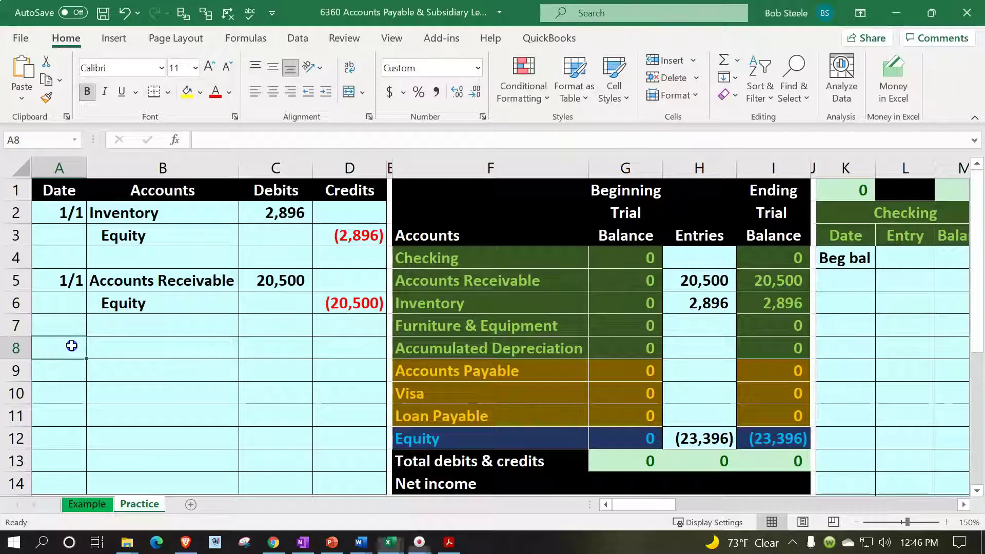
pyautogui.write('1/1')
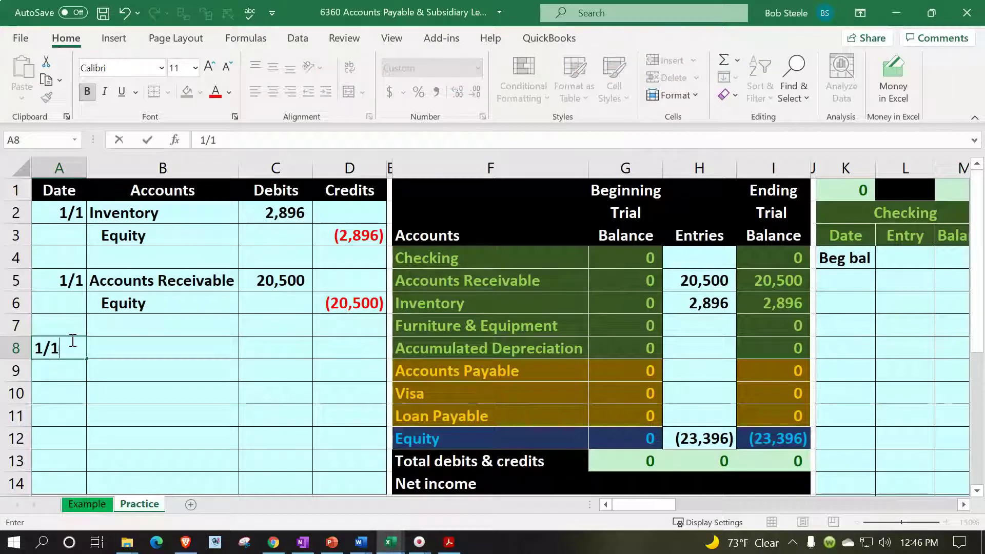
pyautogui.press('Tab')
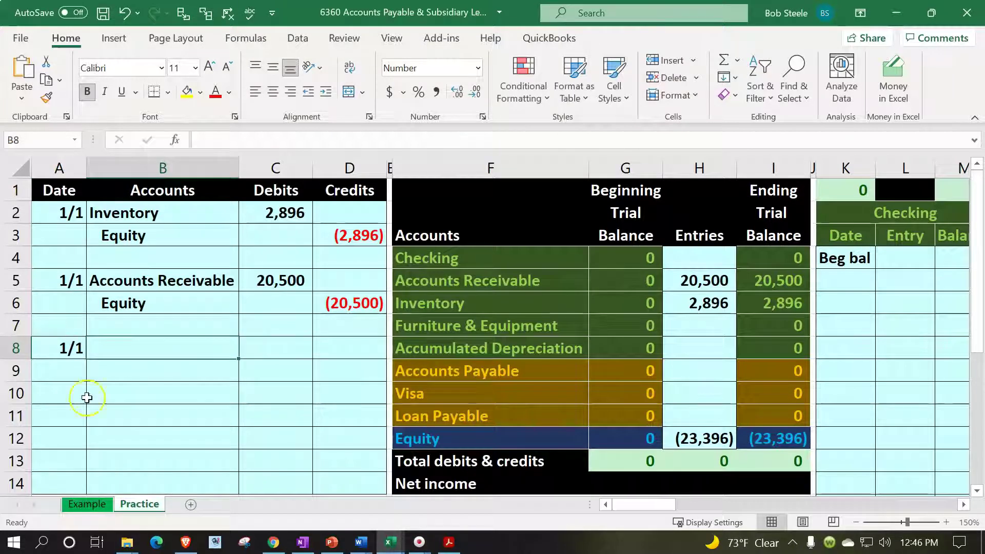
# Step: Link B9 to the Accounts Payable account name in F9 of the trial balance with the formula =F9
pyautogui.click(481, 377)
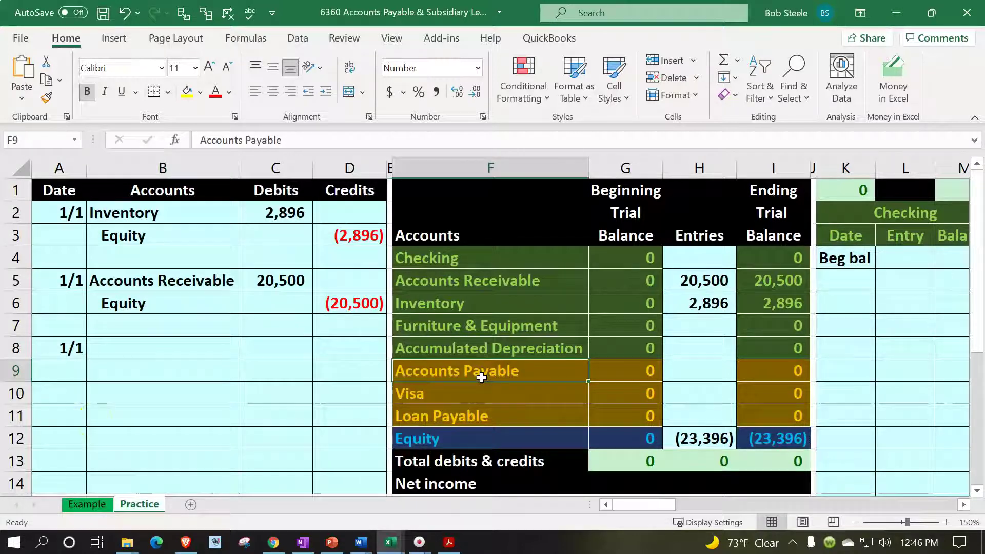
pyautogui.click(134, 377)
pyautogui.write('=')
pyautogui.press('Right')
pyautogui.press('Right')
pyautogui.press('Right')
pyautogui.press('Right')
pyautogui.press('Tab')
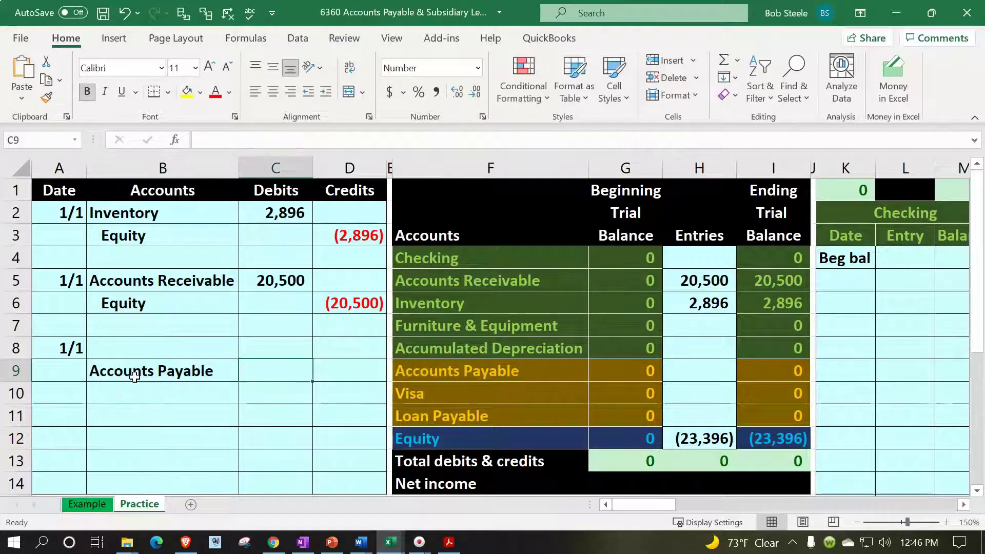
# Step: Look up the Accounts Payable balance in the trial balance PDF and enter -15000 as the credit in D9
pyautogui.press('Right')
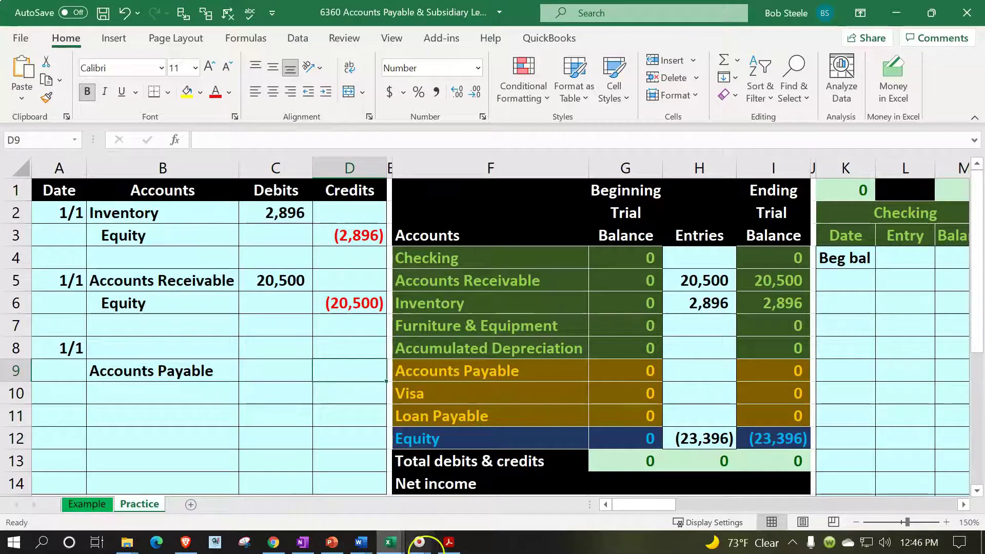
pyautogui.click(450, 542)
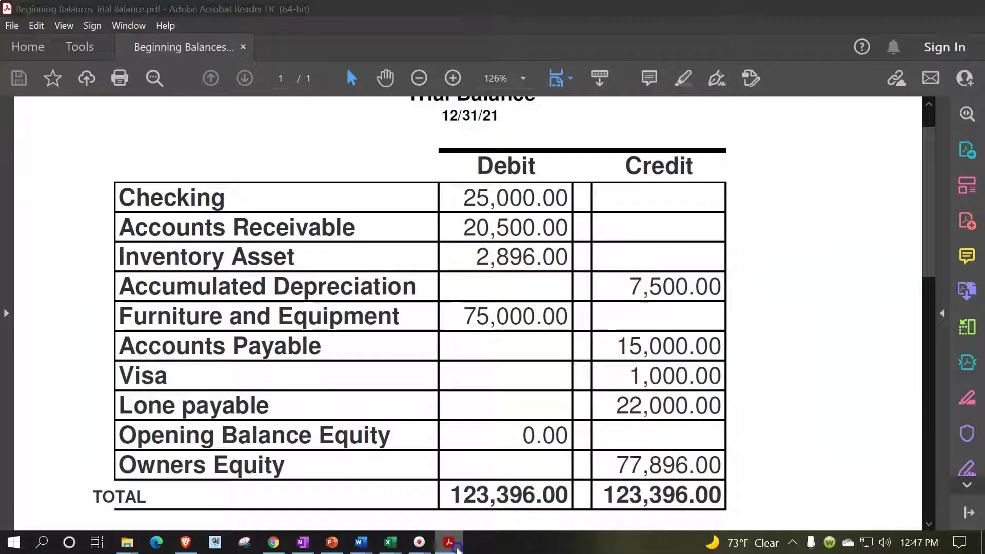
pyautogui.hotkey('alt', 'Tab')
pyautogui.write('-')
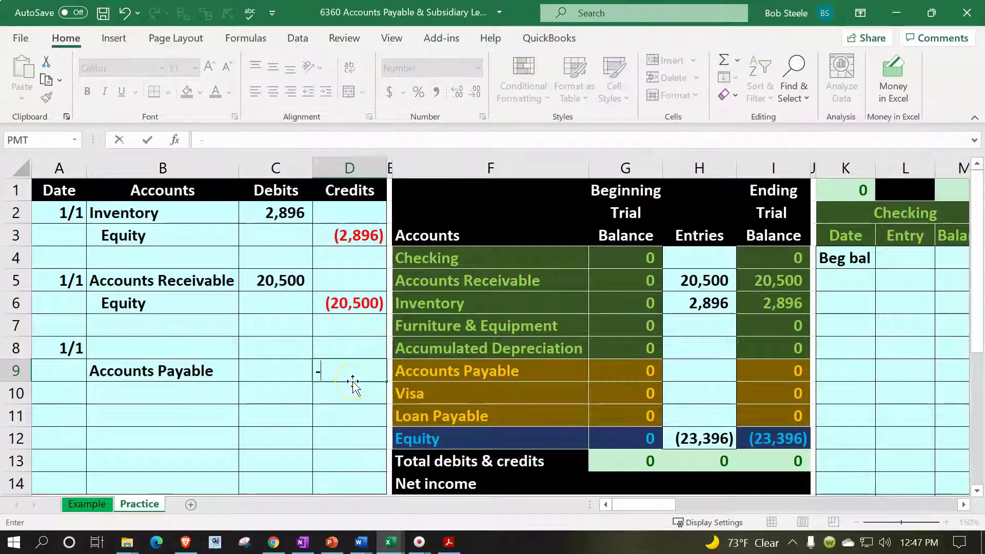
pyautogui.write('15000')
pyautogui.press('Return')
# Step: Fill the debit in C8 with the opposite of the Accounts Payable credit using the formula =-D9
pyautogui.press('Up')
pyautogui.press('Up')
pyautogui.press('Left')
pyautogui.write('-')
pyautogui.press('Down')
pyautogui.press('Right')
pyautogui.hotkey('ctrl', 'Return')
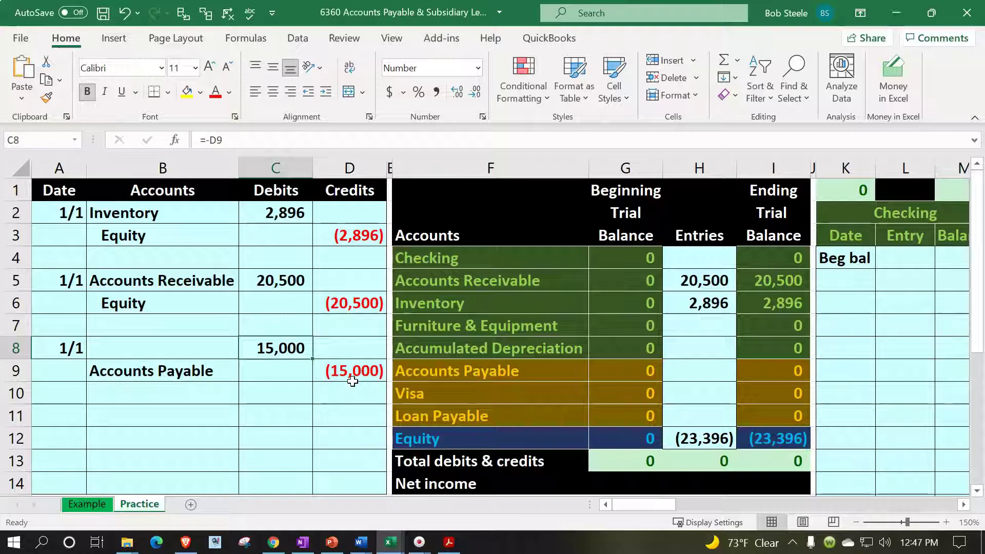
# Step: Link B8 to the Equity account name with the formula =F12 and indent the Accounts Payable line in B9
pyautogui.press('Left')
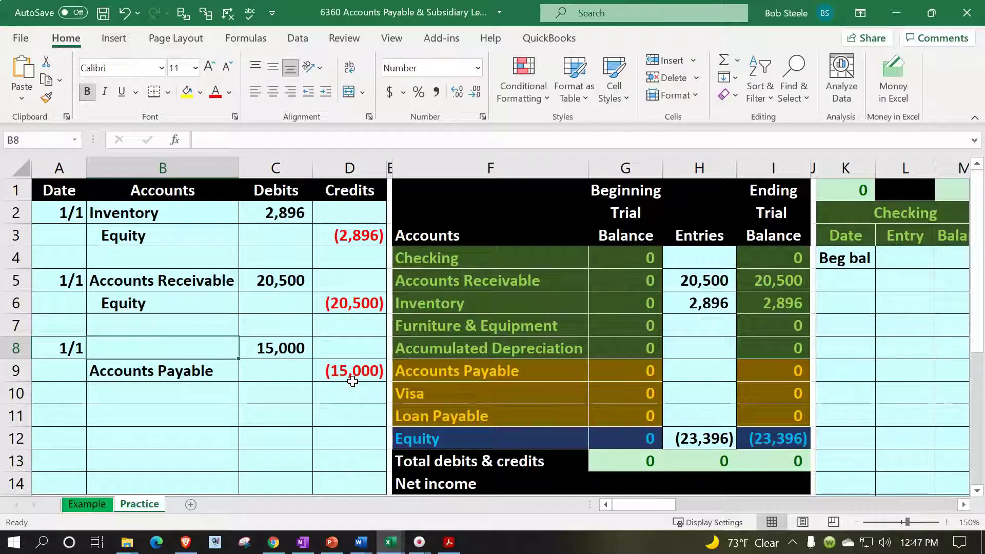
pyautogui.write('=')
pyautogui.press('Down')
pyautogui.press('Down')
pyautogui.press('Down')
pyautogui.press('Down')
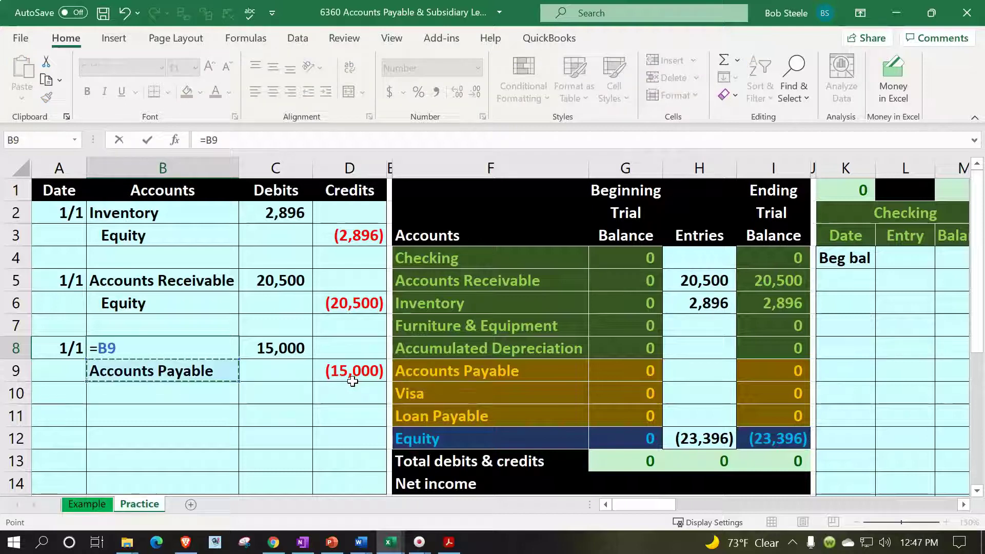
pyautogui.press('Right')
pyautogui.press('Right')
pyautogui.press('Right')
pyautogui.press('Right')
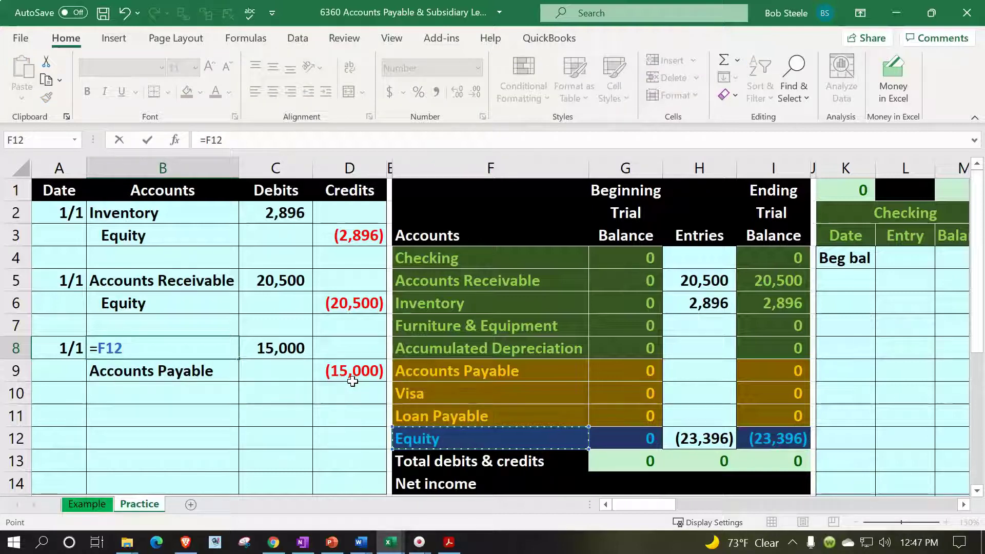
pyautogui.press('Return')
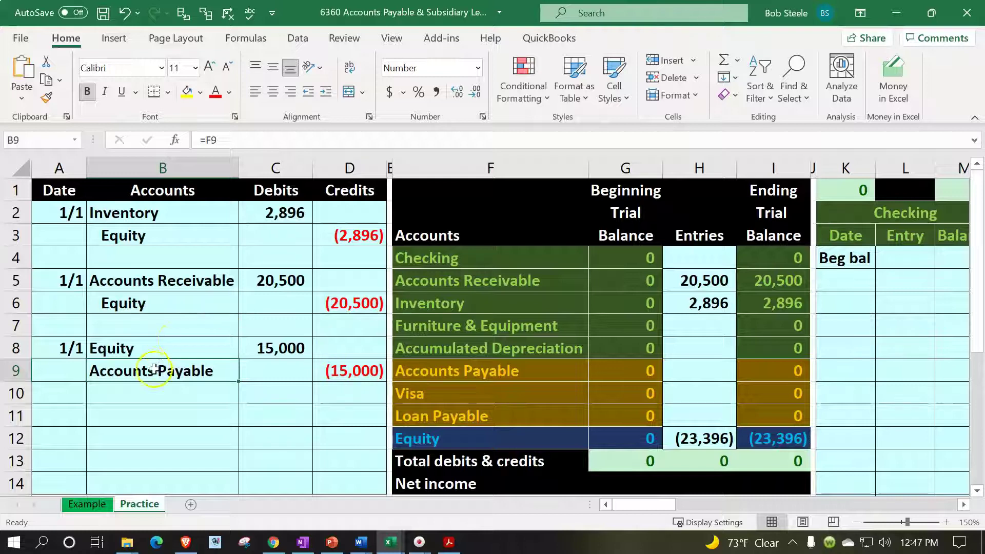
pyautogui.click(325, 91)
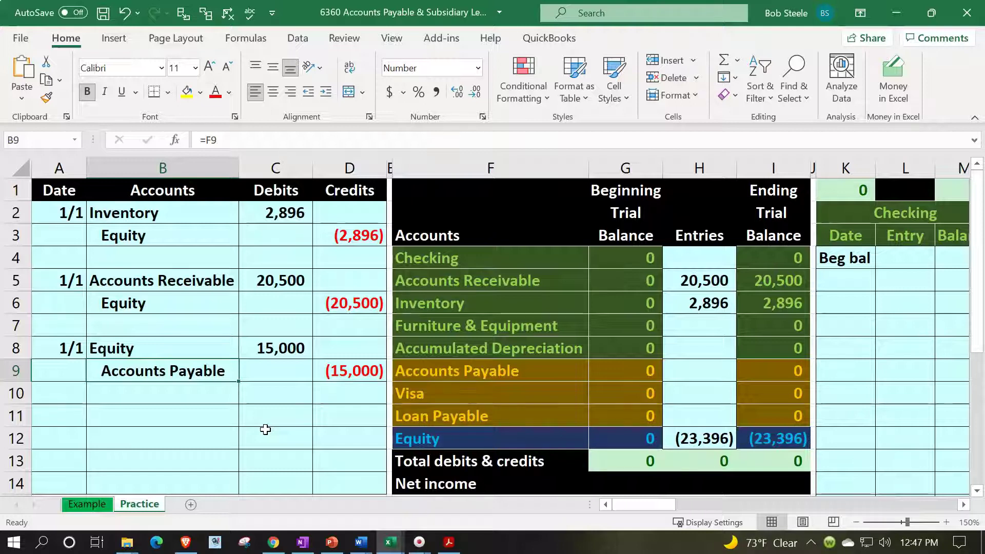
# Step: Add the C8 debit to the Equity entries formula in H12 so it reads =D3+D6+C8
pyautogui.moveTo(225, 348); pyautogui.dragTo(264, 349)
pyautogui.click(685, 431)
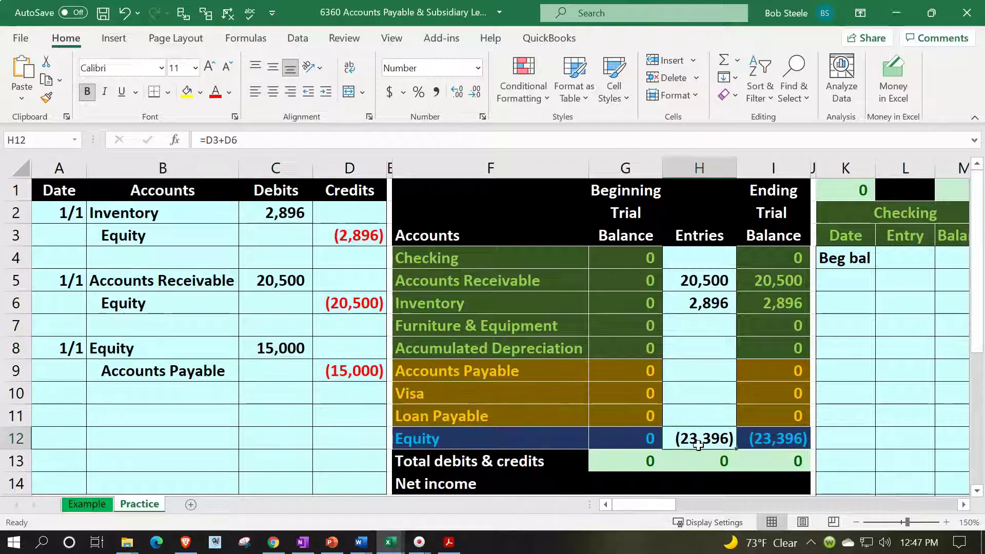
pyautogui.doubleClick(703, 439)
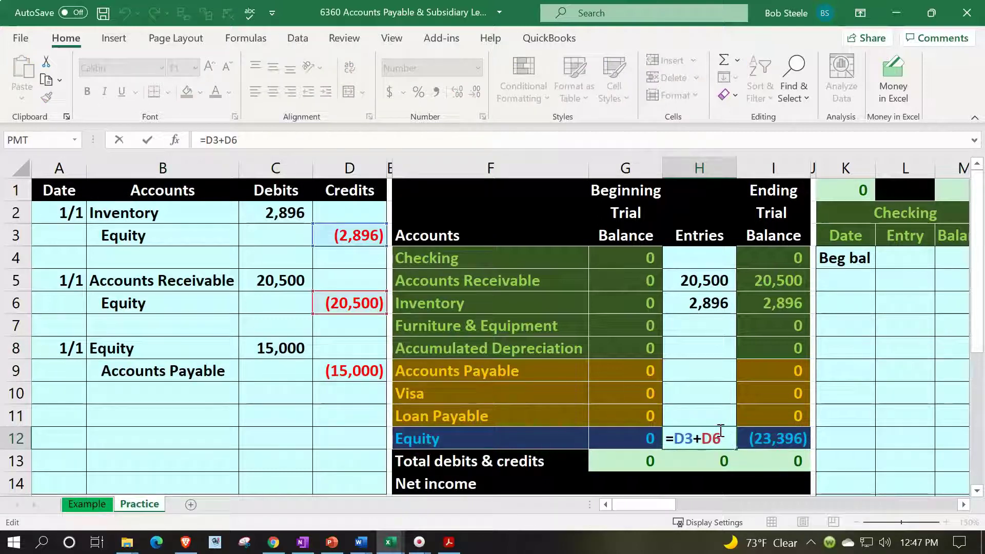
pyautogui.write('+')
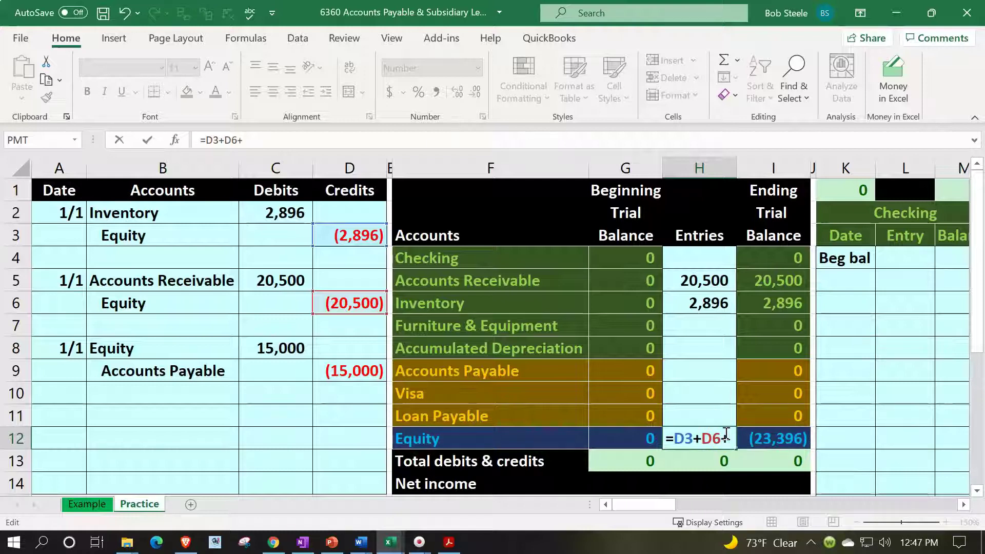
pyautogui.click(296, 349)
pyautogui.press('Return')
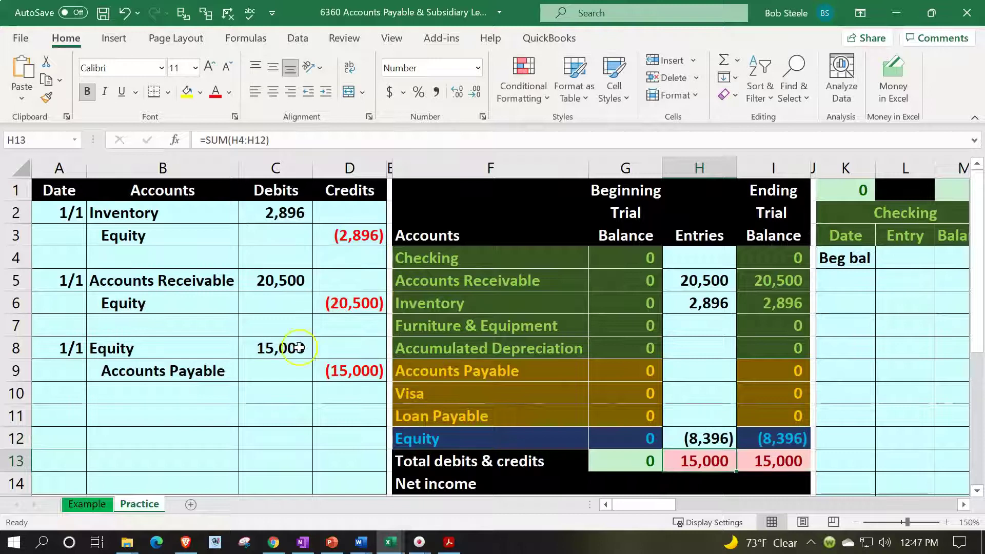
pyautogui.click(677, 456)
pyautogui.scroll(-1, 677, 456)
pyautogui.scroll(1, 677, 456)
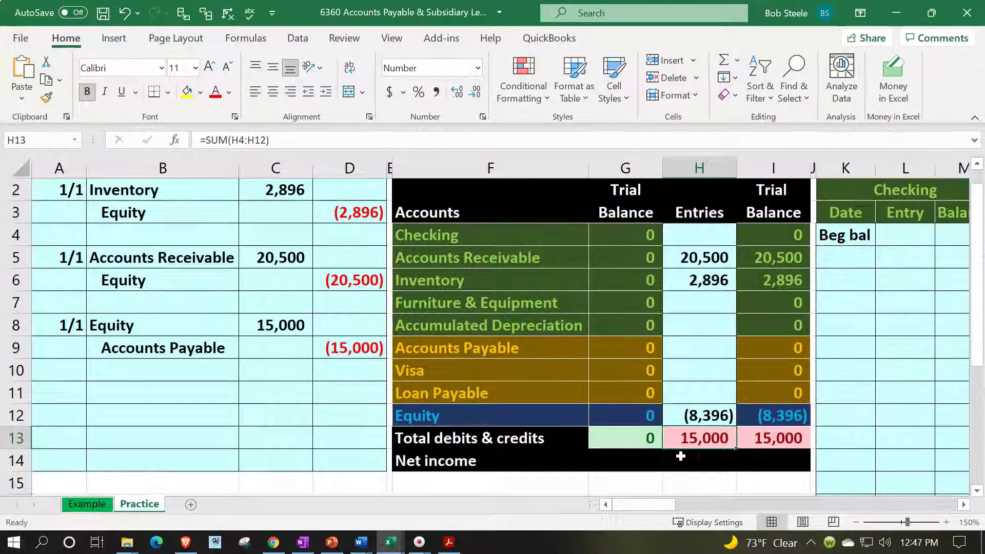
# Step: Post the Accounts Payable credit to the trial balance by linking H9 to D9
pyautogui.moveTo(226, 362); pyautogui.dragTo(377, 371)
pyautogui.click(464, 379)
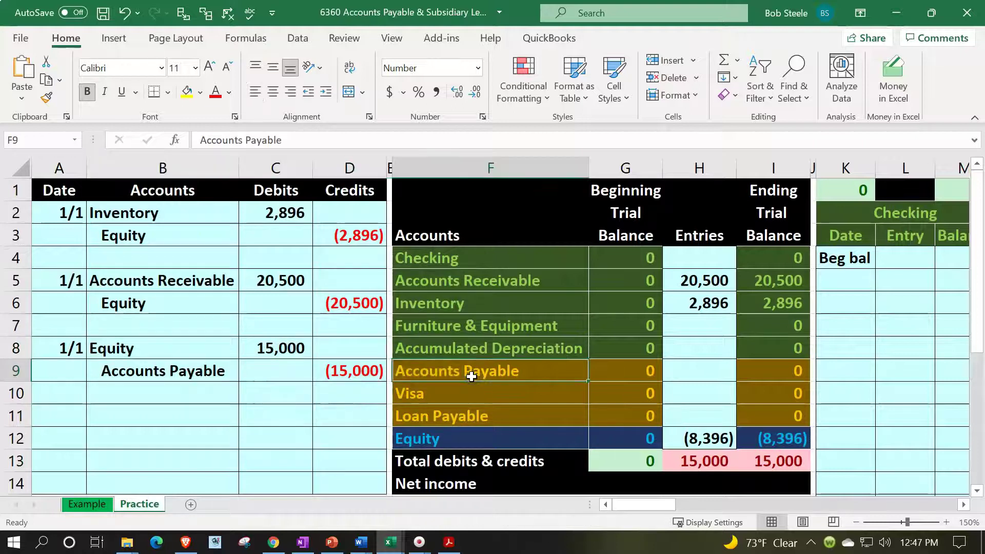
pyautogui.press('Right')
pyautogui.press('Right')
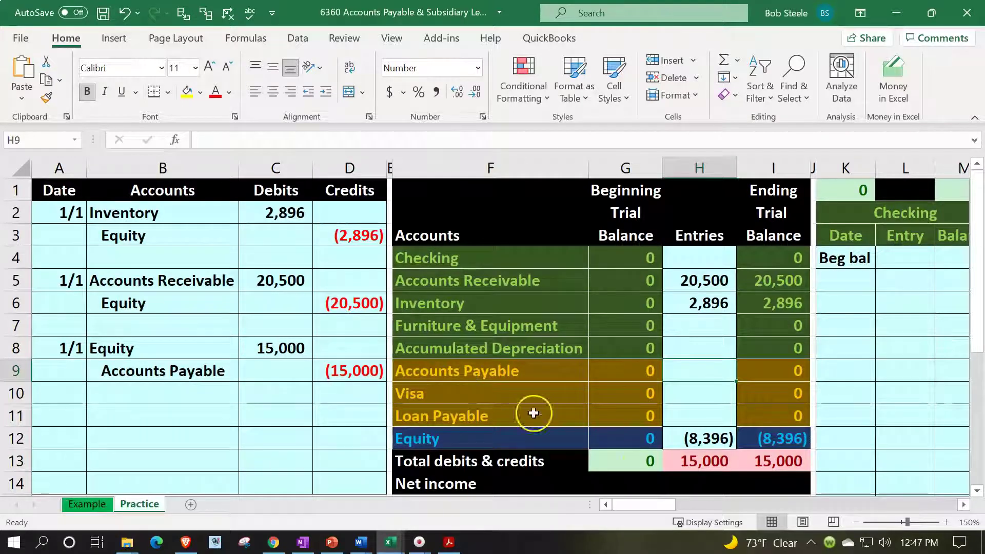
pyautogui.write('=')
pyautogui.press('Left')
pyautogui.press('Left')
pyautogui.press('Left')
pyautogui.press('Left')
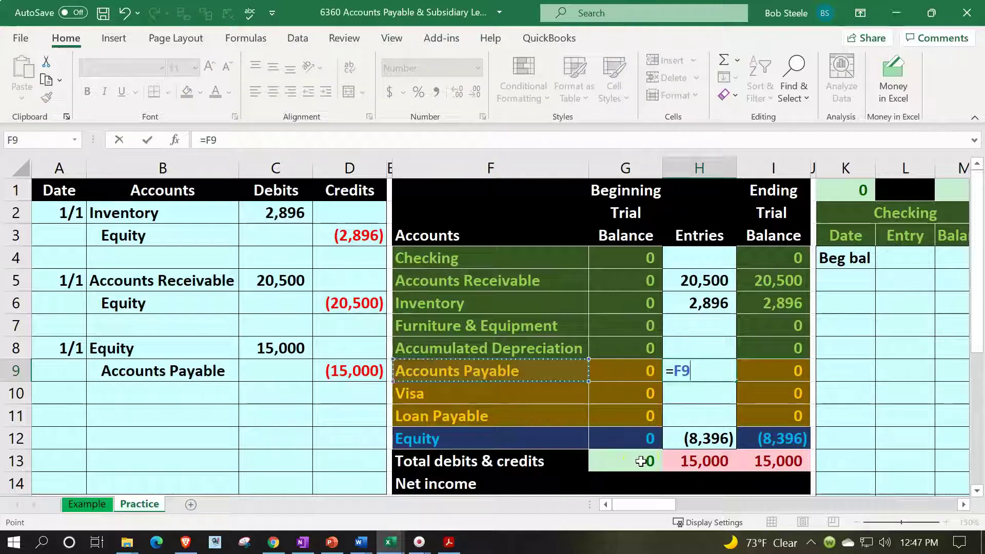
pyautogui.press('Return')
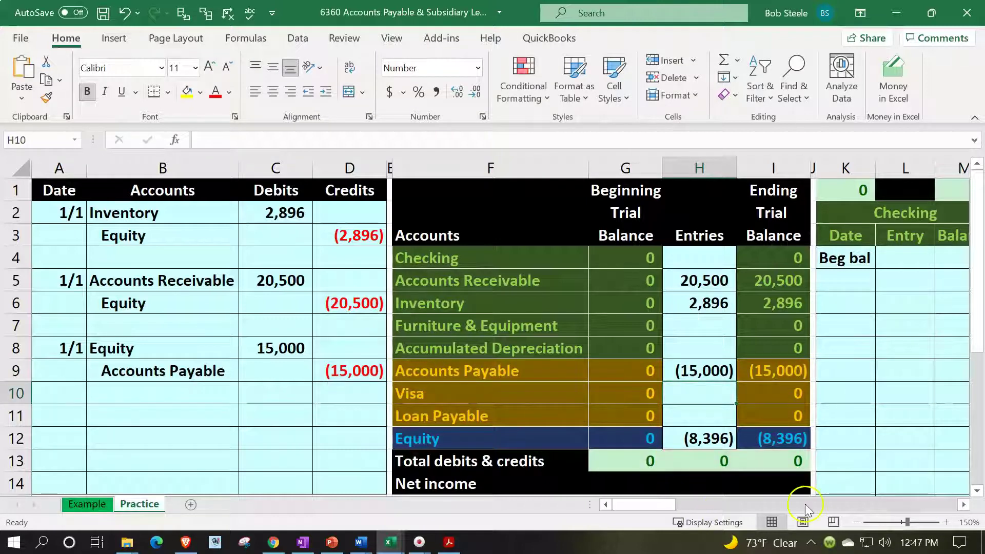
# Step: Check the Accounts Payable ending balance, the Equity debit line and the total debits and credits row
pyautogui.click(778, 371)
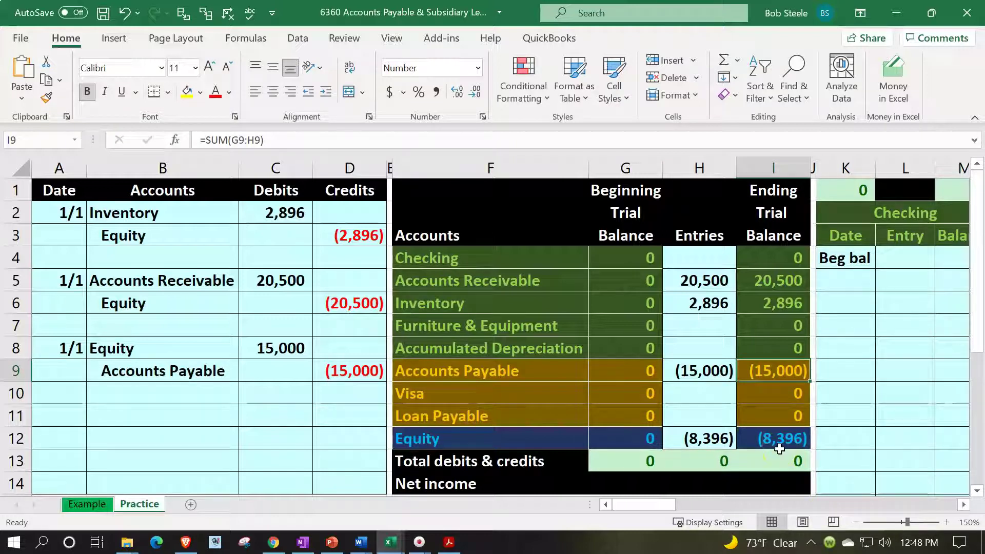
pyautogui.moveTo(177, 344); pyautogui.dragTo(251, 342)
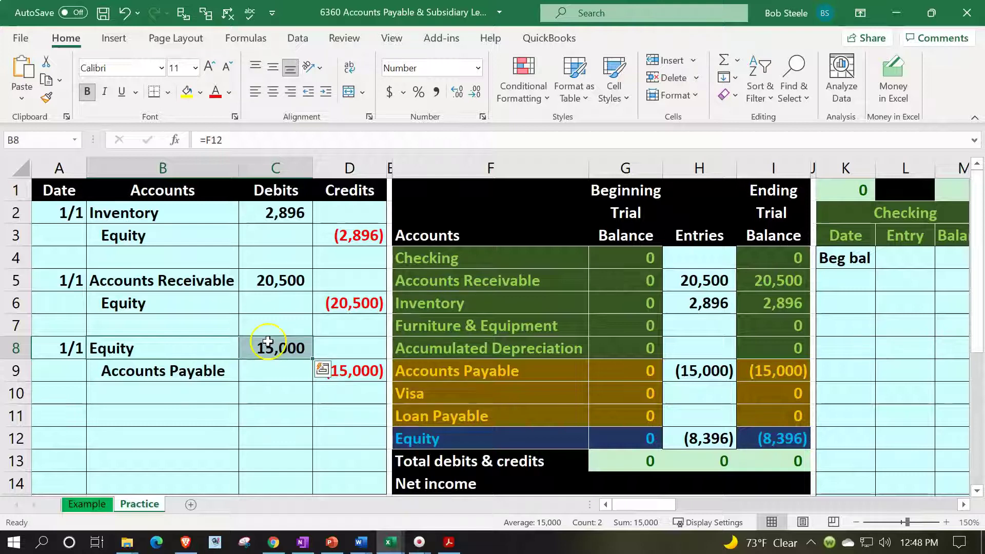
pyautogui.moveTo(645, 256); pyautogui.dragTo(759, 464)
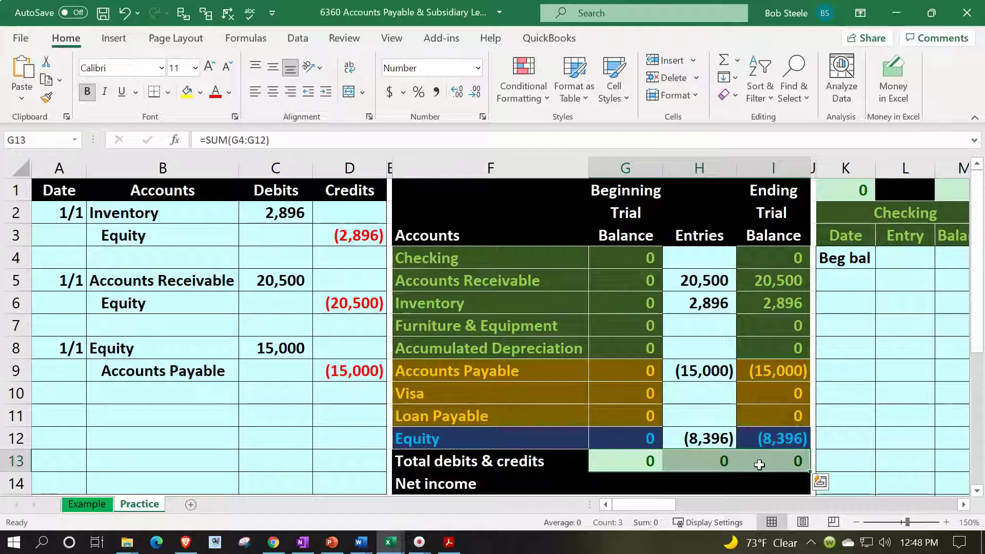
# Step: Date a new line in the Equity general ledger account 1/1 in cell AA19
pyautogui.click(297, 348)
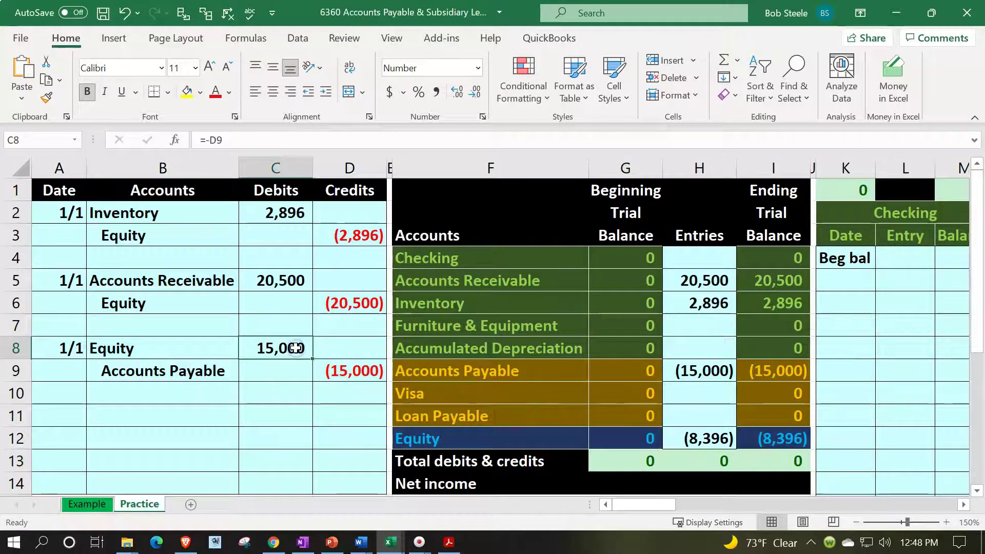
pyautogui.press('Right')
pyautogui.press('Right')
pyautogui.press('Right')
pyautogui.press('Right')
pyautogui.press('Right')
pyautogui.press('Right')
pyautogui.press('Right')
pyautogui.press('Right')
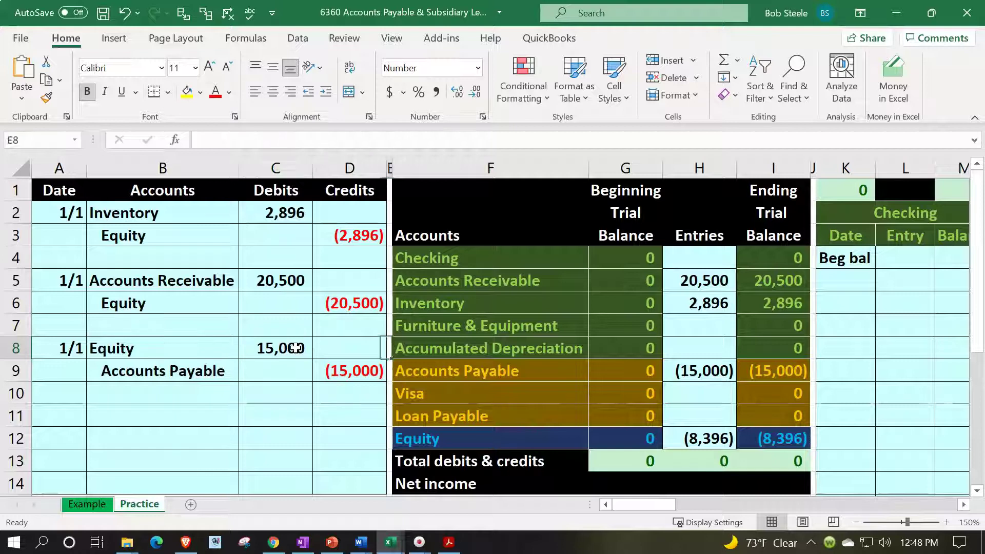
pyautogui.press('Right')
pyautogui.press('Right')
pyautogui.press('Right')
pyautogui.press('Right')
pyautogui.press('Right')
pyautogui.press('Right')
pyautogui.press('Right')
pyautogui.press('Right')
pyautogui.press('Right')
pyautogui.press('Right')
pyautogui.press('Right')
pyautogui.press('Right')
pyautogui.press('Right')
pyautogui.press('Right')
pyautogui.press('Right')
pyautogui.press('Right')
pyautogui.press('Right')
pyautogui.press('Right')
pyautogui.press('Right')
pyautogui.press('Right')
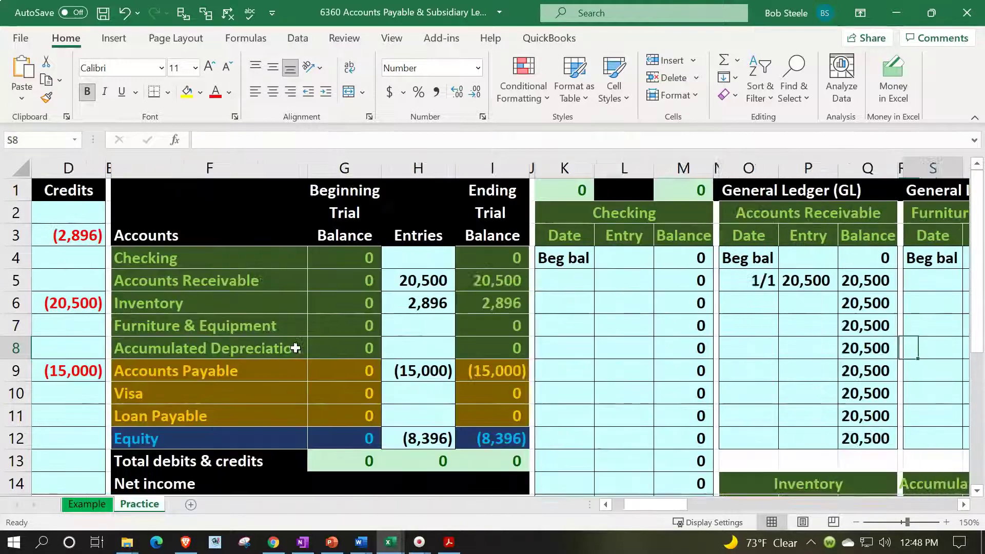
pyautogui.press('Right')
pyautogui.press('Right')
pyautogui.press('Right')
pyautogui.press('Right')
pyautogui.press('Right')
pyautogui.press('Right')
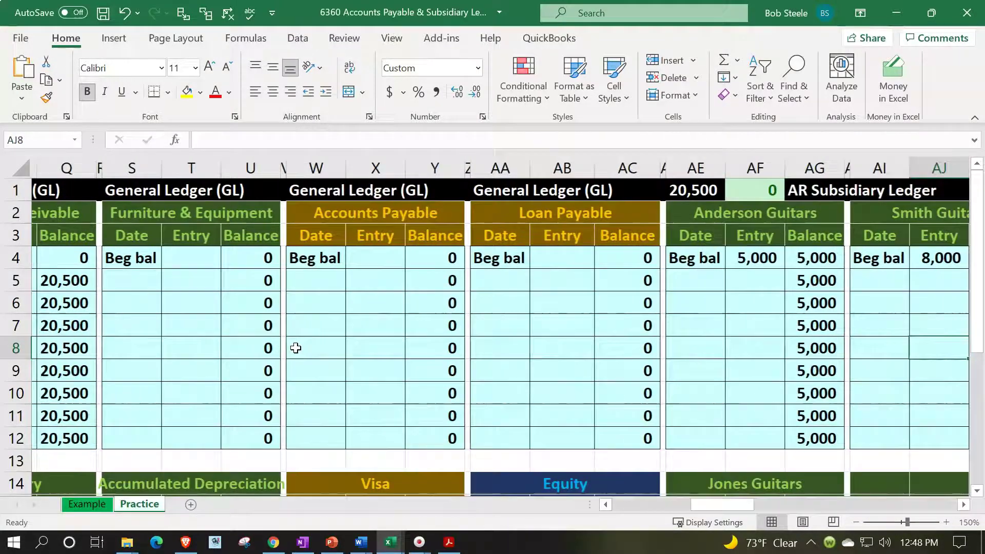
pyautogui.press('Down')
pyautogui.press('Down')
pyautogui.press('Down')
pyautogui.press('Down')
pyautogui.press('Down')
pyautogui.press('Down')
pyautogui.press('Down')
pyautogui.press('Down')
pyautogui.press('Down')
pyautogui.press('Left')
pyautogui.press('Left')
pyautogui.press('Left')
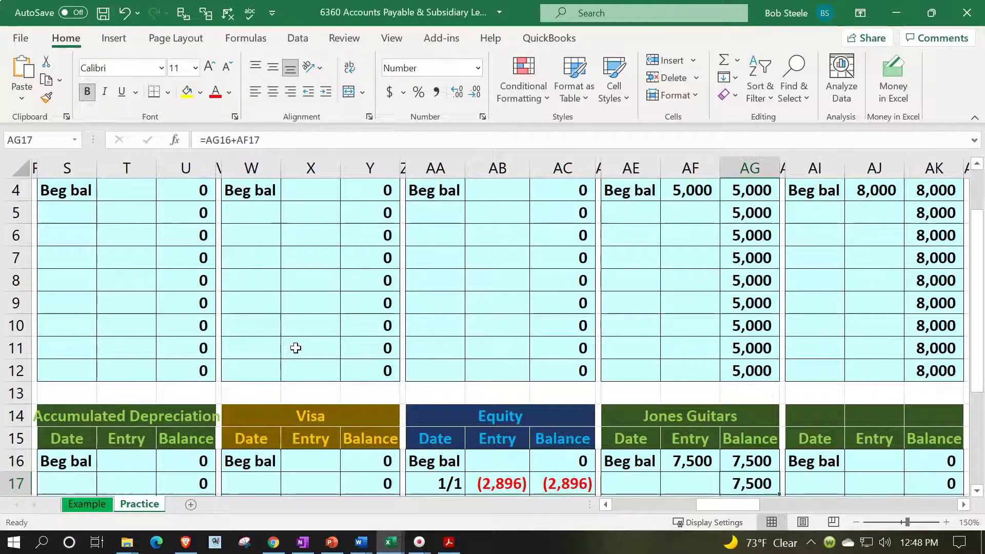
pyautogui.press('Left')
pyautogui.press('Down')
pyautogui.press('Down')
pyautogui.press('Left')
pyautogui.press('Down')
pyautogui.press('Left')
pyautogui.press('Left')
pyautogui.press('Left')
pyautogui.press('Down')
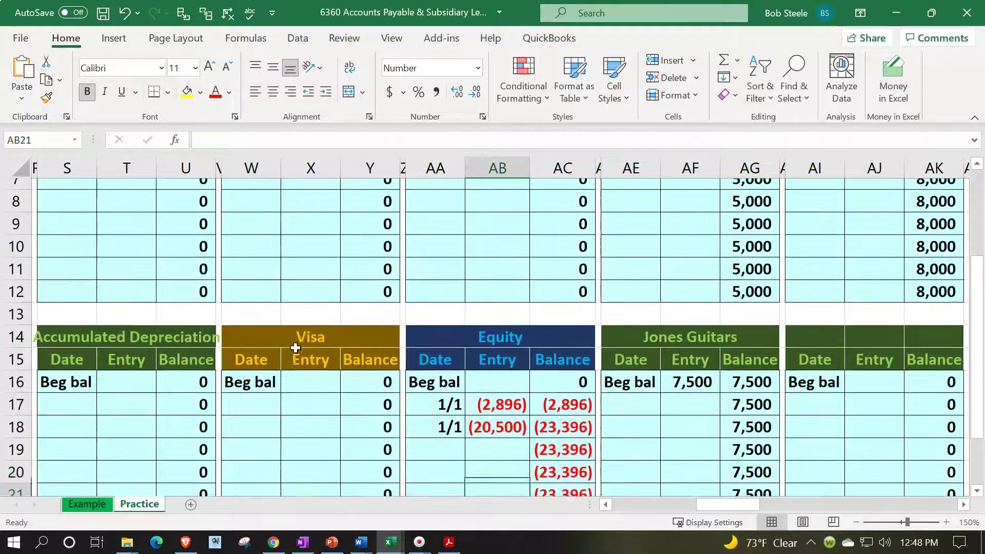
pyautogui.press('Down')
pyautogui.press('Up')
pyautogui.press('Up')
pyautogui.press('Up')
pyautogui.press('Left')
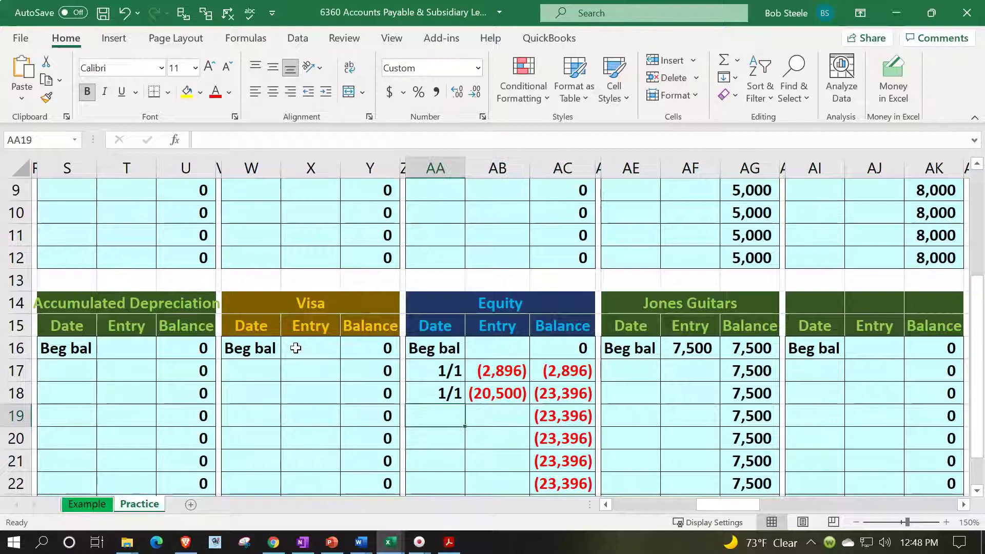
pyautogui.write('1/1')
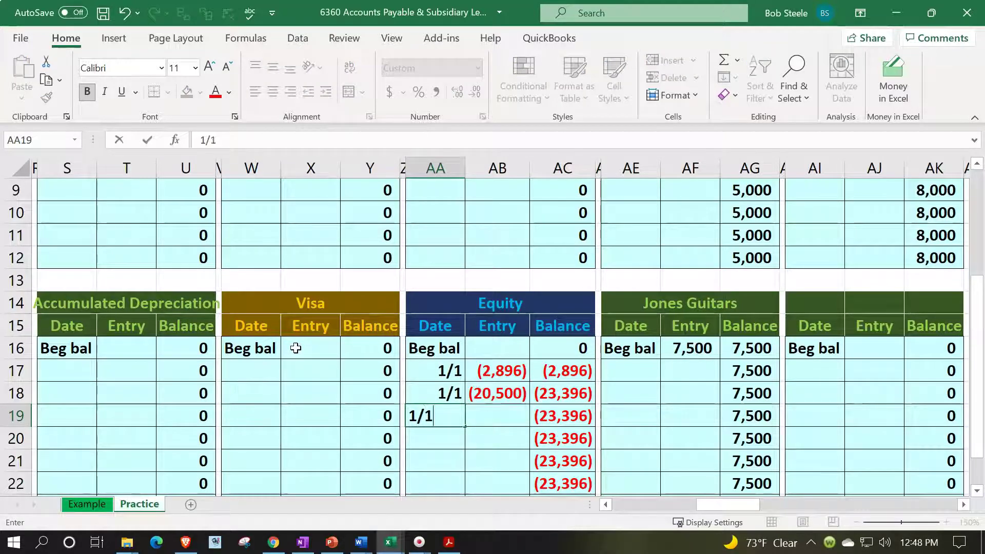
pyautogui.press('Tab')
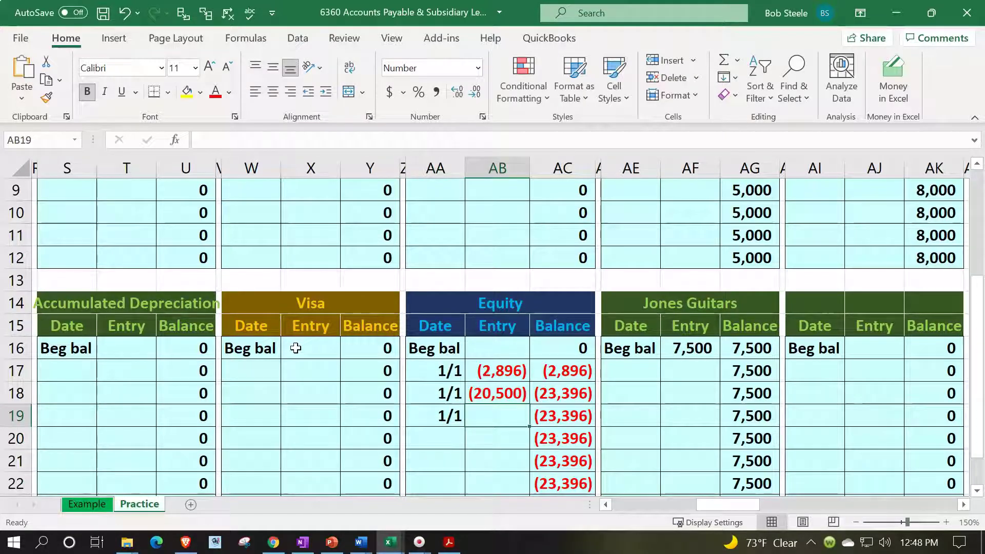
# Step: Post the Equity debit to the Equity ledger by linking AB19 to the journal amount with =C8
pyautogui.write('=')
pyautogui.press('Left')
pyautogui.press('Left')
pyautogui.press('Left')
pyautogui.press('Left')
pyautogui.press('Left')
pyautogui.press('Left')
pyautogui.press('Left')
pyautogui.press('Left')
pyautogui.press('Left')
pyautogui.press('Left')
pyautogui.press('Left')
pyautogui.press('Left')
pyautogui.press('Left')
pyautogui.press('Left')
pyautogui.press('Left')
pyautogui.press('Left')
pyautogui.press('Left')
pyautogui.press('Left')
pyautogui.press('Left')
pyautogui.press('Left')
pyautogui.press('Up')
pyautogui.press('Up')
pyautogui.press('Up')
pyautogui.press('Up')
pyautogui.press('Up')
pyautogui.press('Up')
pyautogui.press('Up')
pyautogui.press('Up')
pyautogui.press('Up')
pyautogui.press('Up')
pyautogui.press('Up')
pyautogui.press('Right')
pyautogui.press('Right')
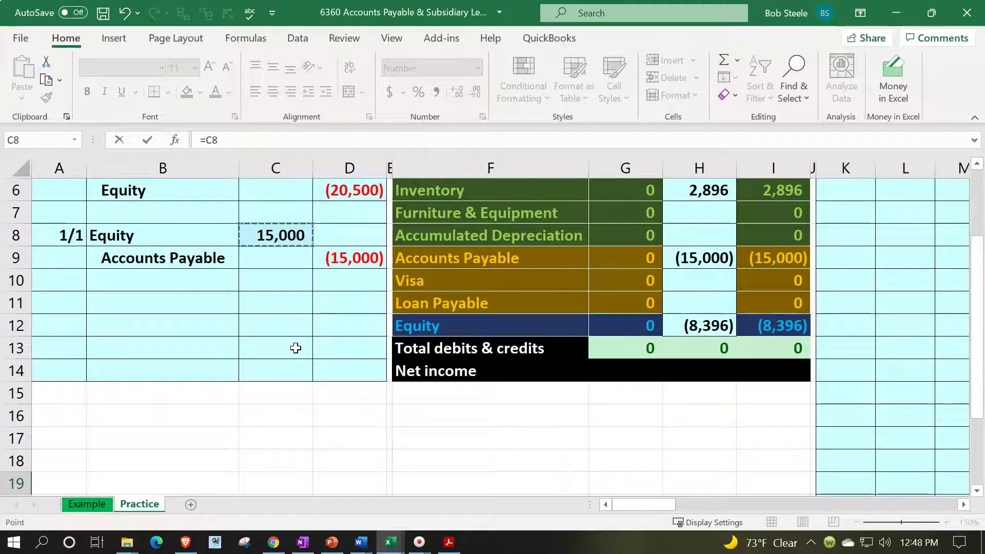
pyautogui.press('Return')
# Step: Trace the running balance formulas in the Equity ledger from AC17 through AC19
pyautogui.press('Right')
pyautogui.press('Right')
pyautogui.press('Up')
pyautogui.press('Up')
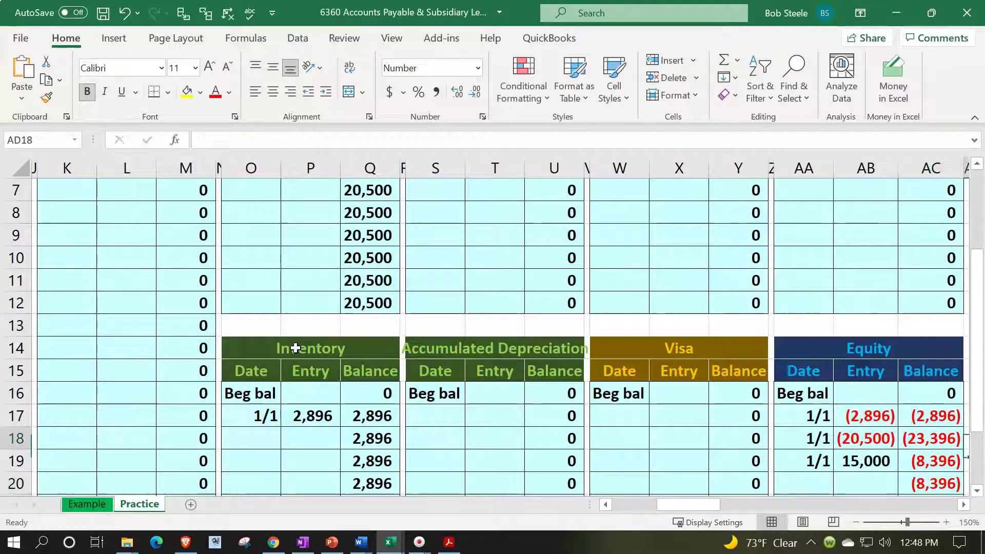
pyautogui.press('Right')
pyautogui.press('Left')
pyautogui.press('Left')
pyautogui.press('Up')
pyautogui.press('Up')
pyautogui.press('Down')
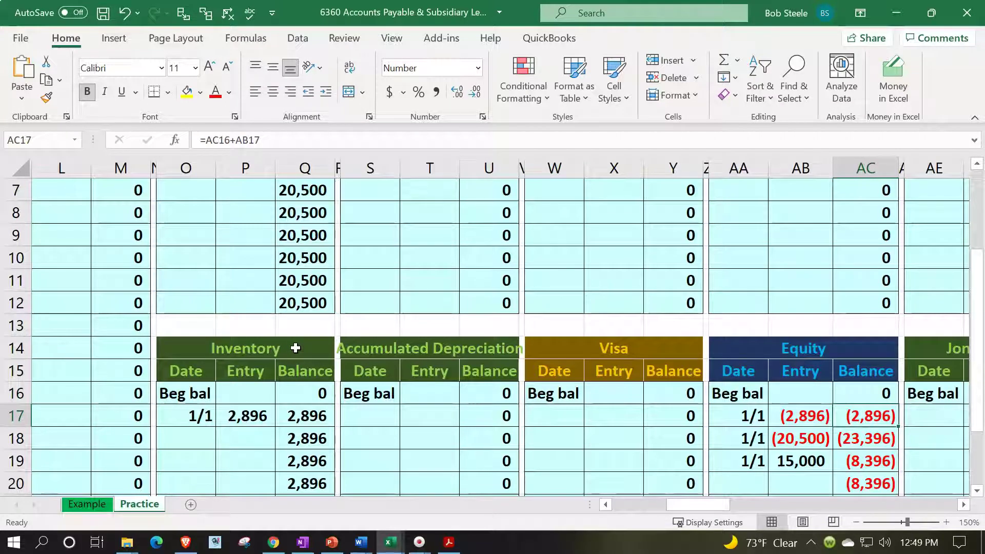
pyautogui.press('Down')
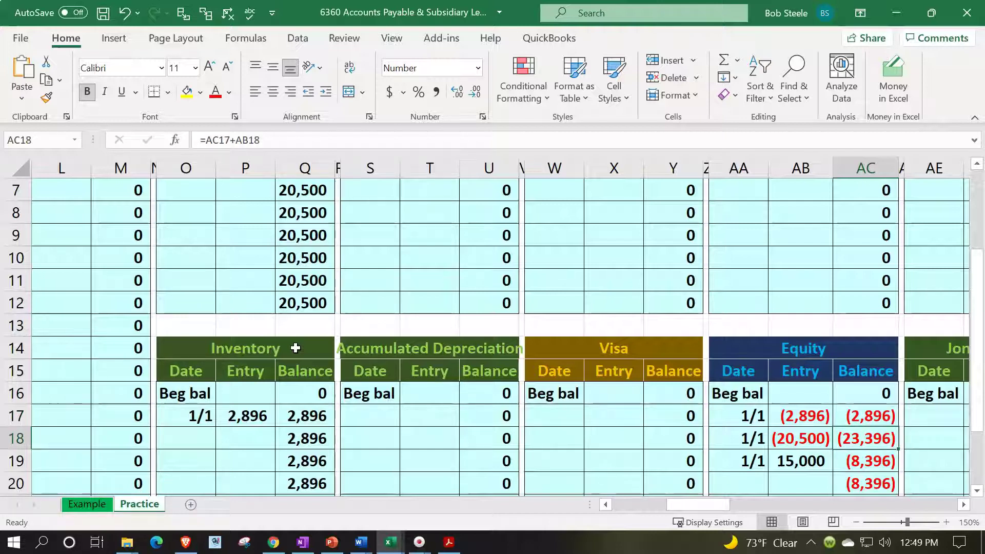
pyautogui.press('Down')
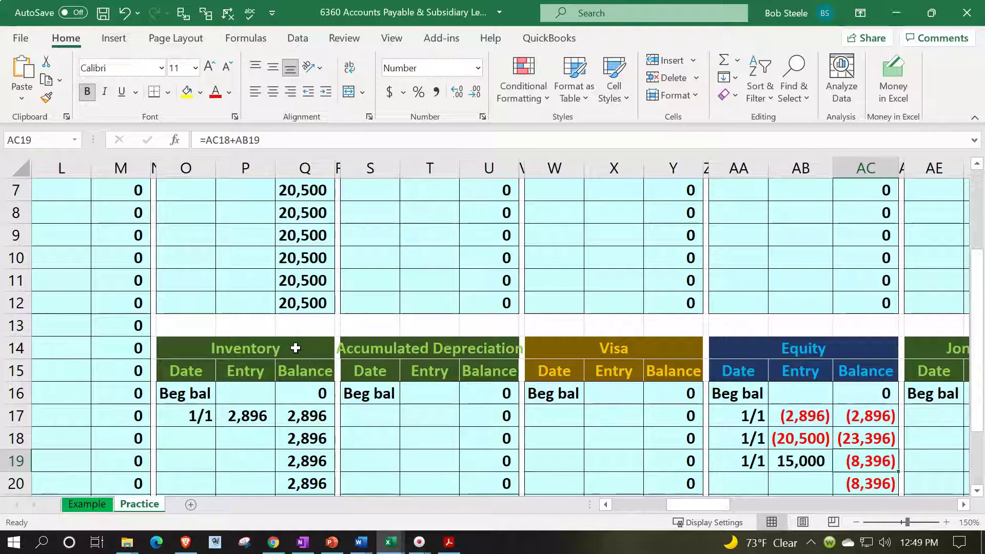
# Step: Compare with the Equity ending balance in I12 of the trial balance and inspect the ledger check total in K1
pyautogui.press('Left')
pyautogui.press('Left')
pyautogui.press('Left')
pyautogui.press('Left')
pyautogui.press('Left')
pyautogui.press('Left')
pyautogui.press('Left')
pyautogui.press('Left')
pyautogui.press('Left')
pyautogui.press('Left')
pyautogui.press('Left')
pyautogui.press('Left')
pyautogui.press('Left')
pyautogui.press('Left')
pyautogui.press('Left')
pyautogui.press('Left')
pyautogui.press('Left')
pyautogui.press('Left')
pyautogui.press('Left')
pyautogui.press('Left')
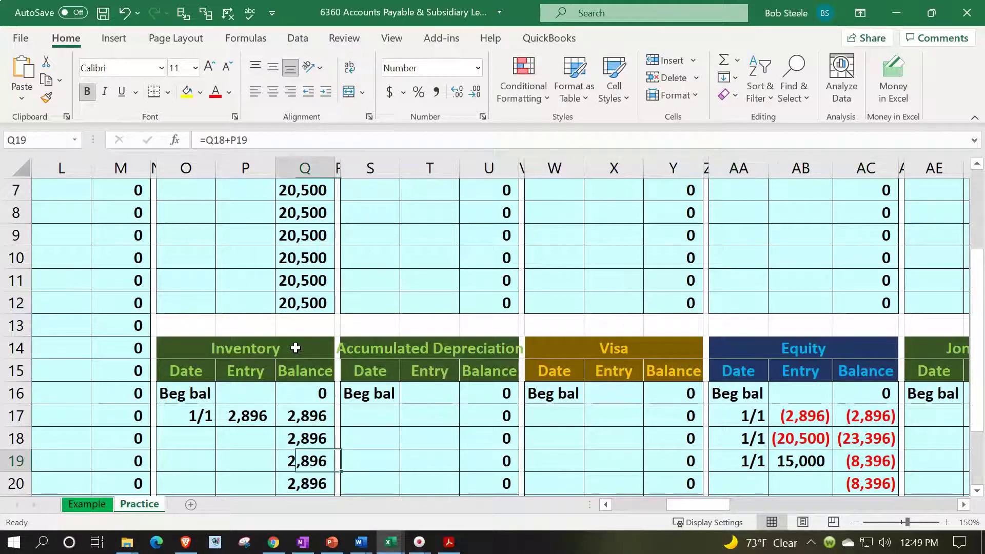
pyautogui.press('Left')
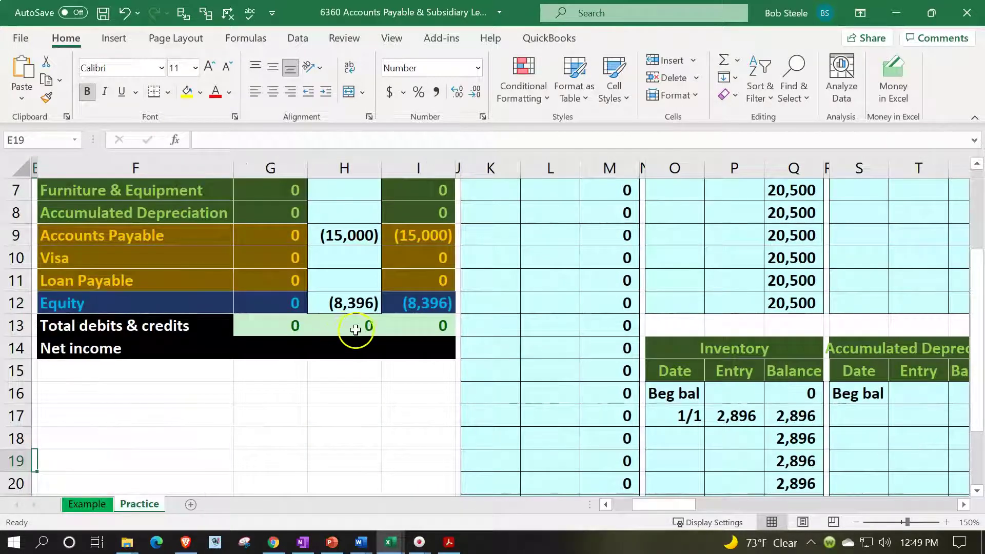
pyautogui.click(410, 308)
pyautogui.scroll(2, 452, 384)
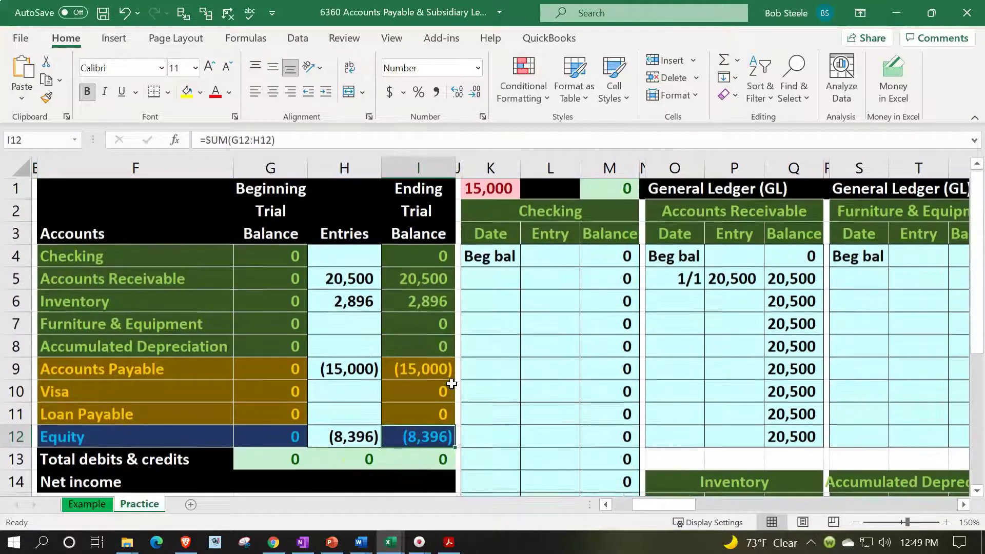
pyautogui.click(493, 196)
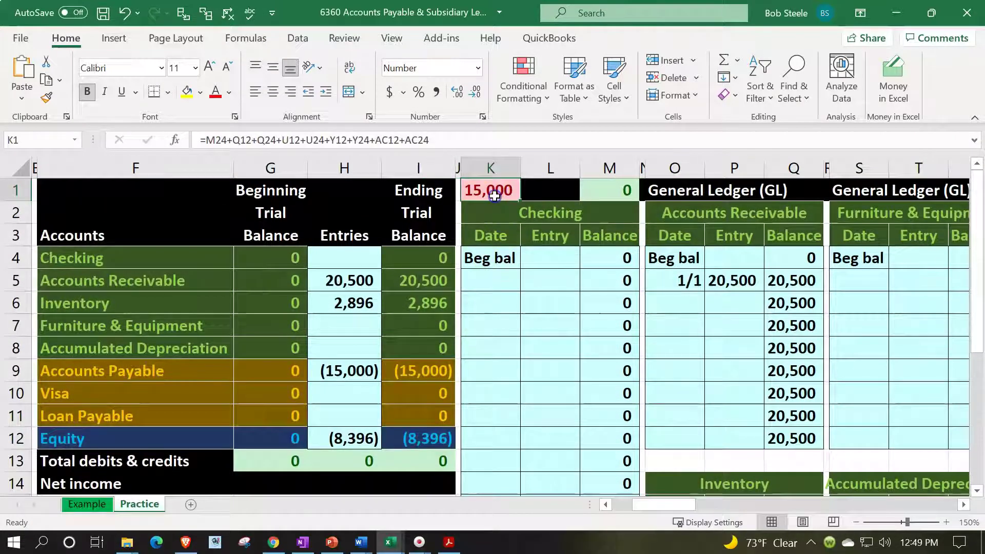
# Step: Review the Accounts Payable credit in row 9 of the journal entry against the matching account in the trial balance
pyautogui.press('Left')
pyautogui.press('Left')
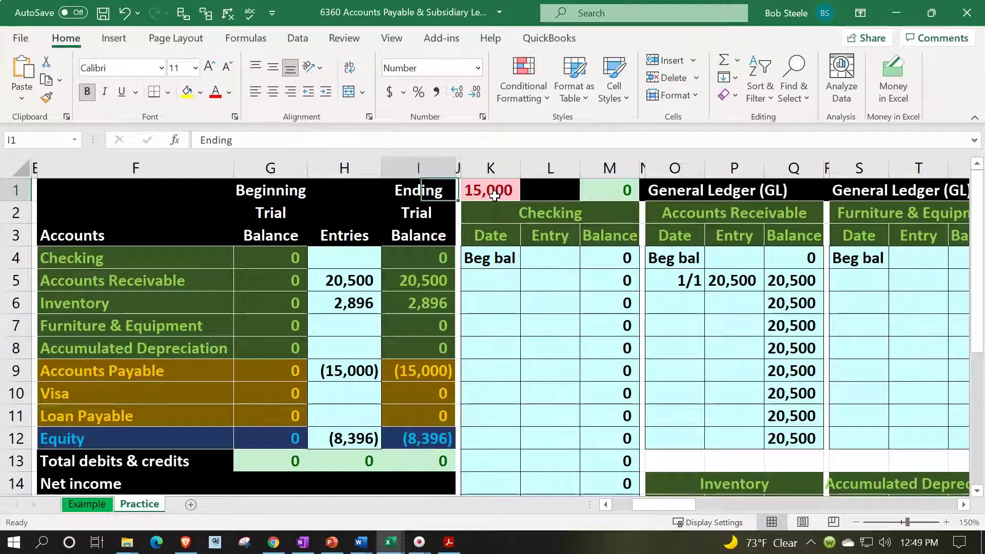
pyautogui.press('Home')
pyautogui.press('Down')
pyautogui.press('Down')
pyautogui.press('Down')
pyautogui.press('Down')
pyautogui.press('Down')
pyautogui.press('Down')
pyautogui.press('Down')
pyautogui.press('Down')
pyautogui.press('Down')
pyautogui.press('Right')
pyautogui.press('Right')
pyautogui.press('Right')
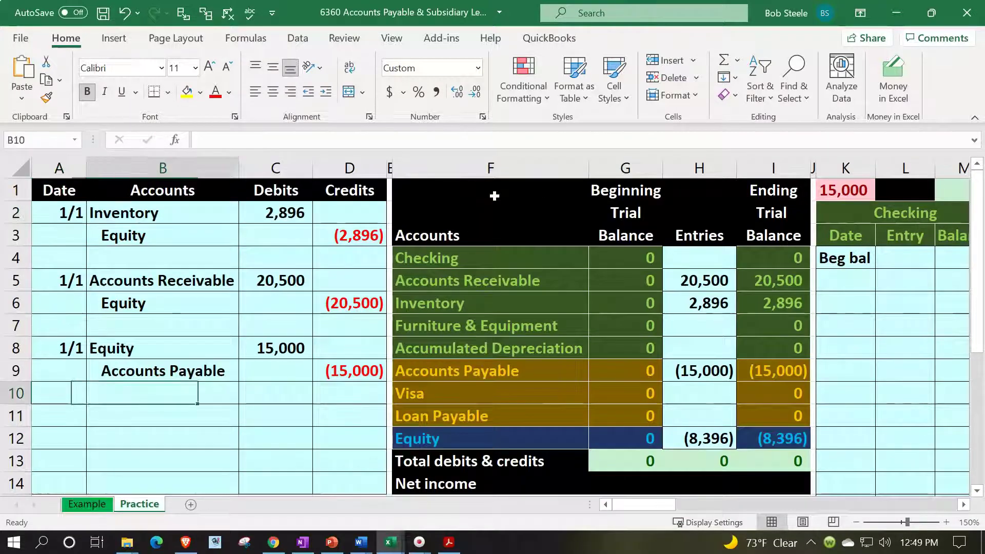
pyautogui.press('Up')
pyautogui.press('Left')
pyautogui.press('Left')
pyautogui.press('Right')
pyautogui.press('Right')
pyautogui.press('Right')
pyautogui.press('Right')
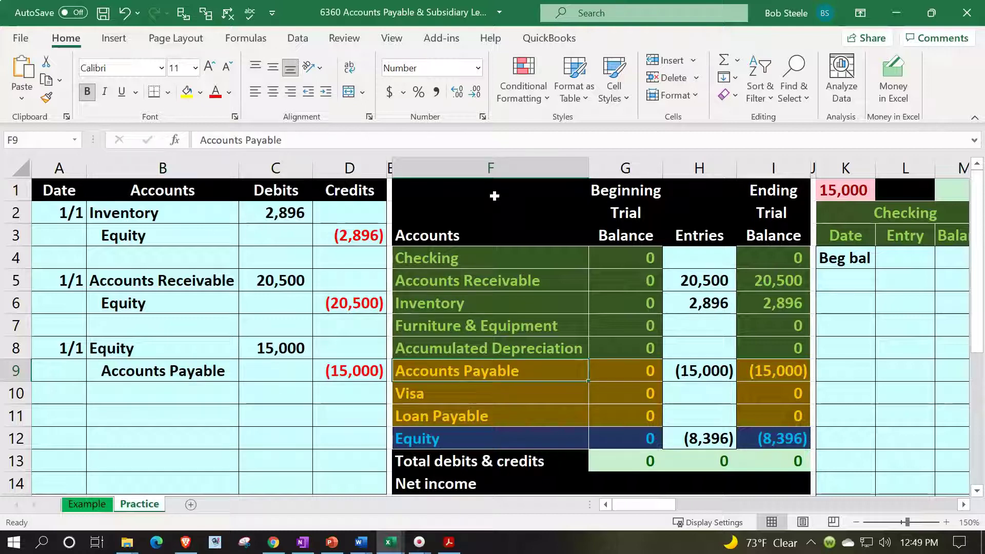
# Step: Date a new line in the Accounts Payable general ledger account 1/1 in cell W5
pyautogui.press('Right')
pyautogui.press('Right')
pyautogui.press('Right')
pyautogui.press('Right')
pyautogui.press('Right')
pyautogui.press('Right')
pyautogui.press('Right')
pyautogui.press('Right')
pyautogui.press('Right')
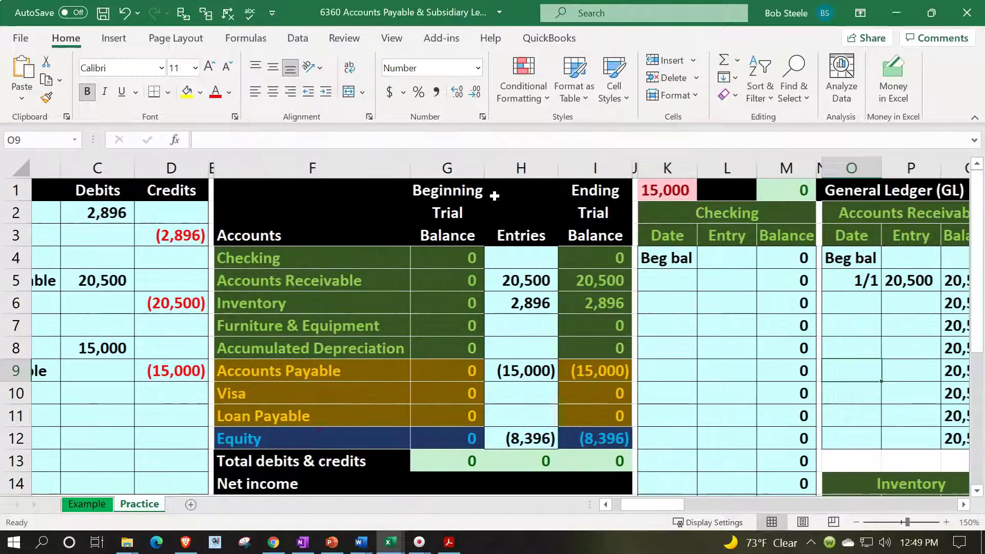
pyautogui.press('Right')
pyautogui.press('Right')
pyautogui.press('Right')
pyautogui.press('Right')
pyautogui.press('Right')
pyautogui.press('Right')
pyautogui.press('Right')
pyautogui.press('Right')
pyautogui.press('Right')
pyautogui.press('Right')
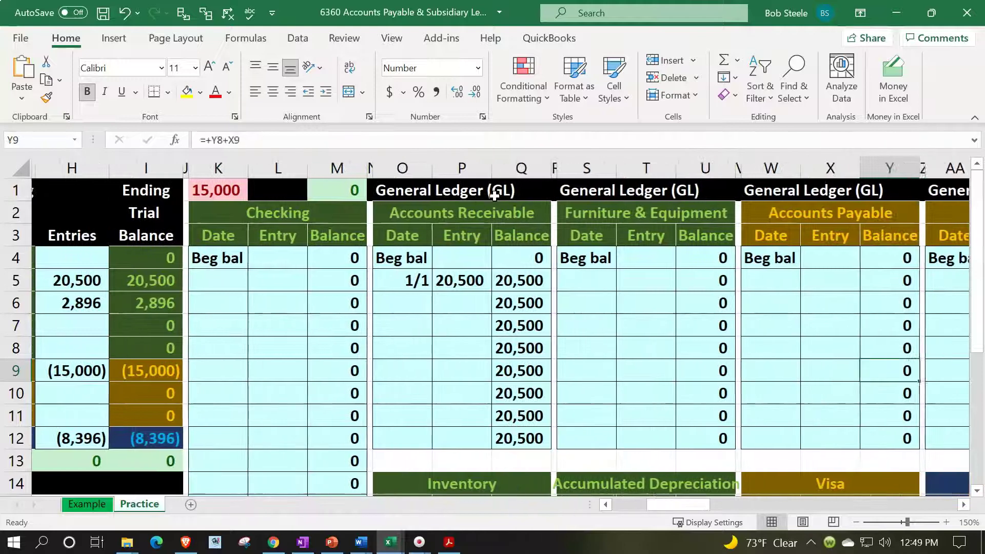
pyautogui.press('Up')
pyautogui.press('Up')
pyautogui.press('Up')
pyautogui.press('Up')
pyautogui.press('Left')
pyautogui.press('Left')
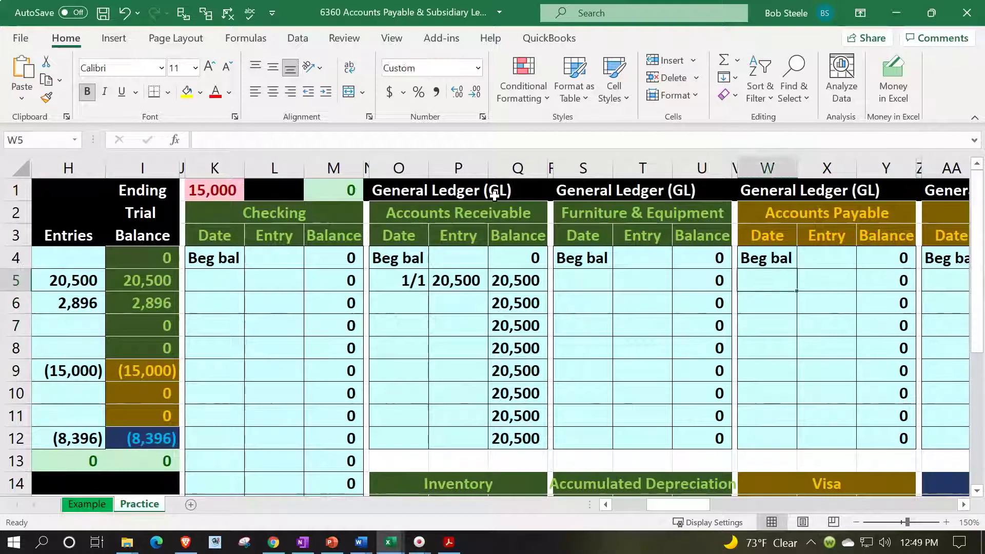
pyautogui.write('1/1')
pyautogui.press('Right')
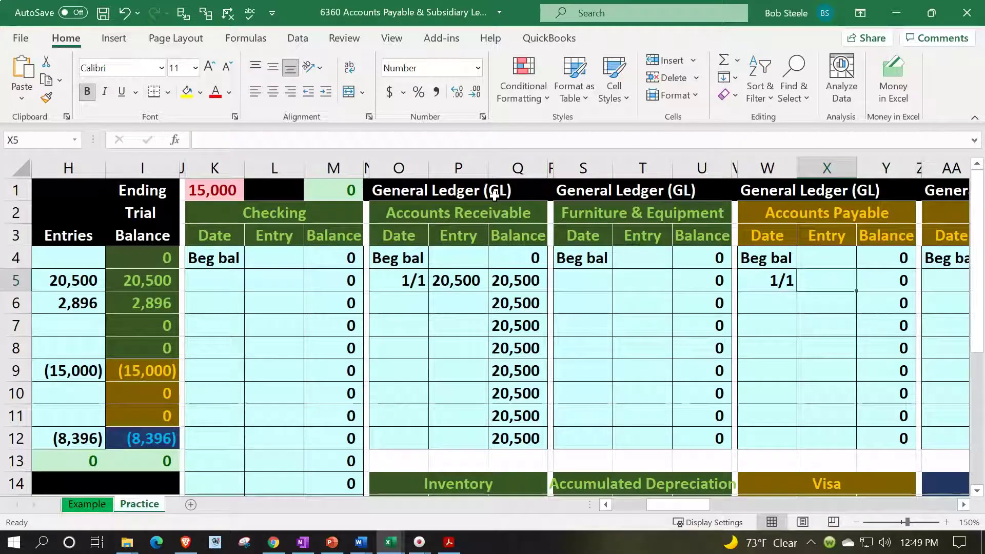
# Step: Post the Accounts Payable credit to its ledger by linking X5 to the journal amount with =D9
pyautogui.write('=')
pyautogui.press('Left')
pyautogui.press('Left')
pyautogui.press('Left')
pyautogui.press('Left')
pyautogui.press('Left')
pyautogui.press('Left')
pyautogui.press('Left')
pyautogui.press('Left')
pyautogui.press('Left')
pyautogui.press('Left')
pyautogui.press('Left')
pyautogui.press('Left')
pyautogui.press('Left')
pyautogui.press('Left')
pyautogui.press('Left')
pyautogui.press('Left')
pyautogui.press('Left')
pyautogui.press('Left')
pyautogui.press('Left')
pyautogui.press('Left')
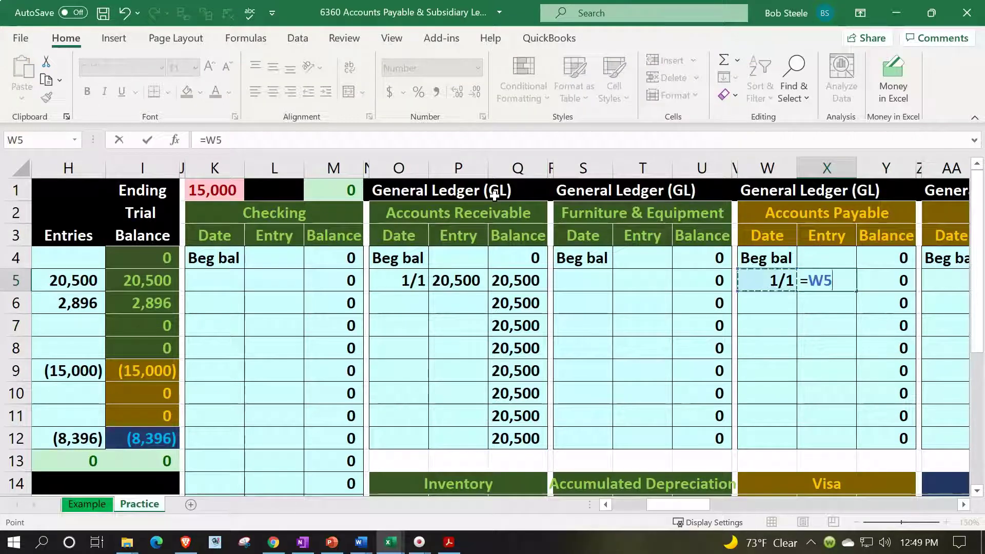
pyautogui.press('Down')
pyautogui.press('Down')
pyautogui.press('Down')
pyautogui.press('Down')
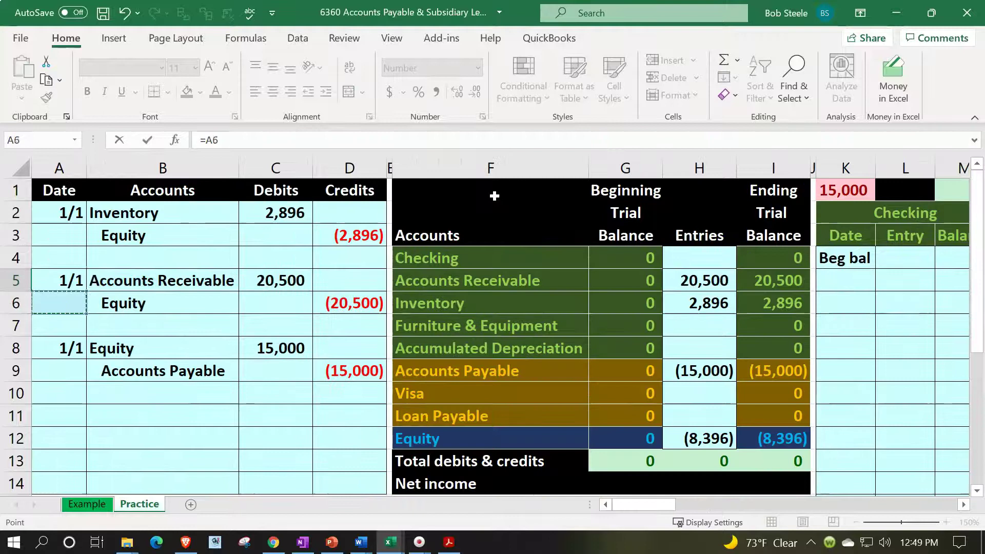
pyautogui.press('Right')
pyautogui.press('Right')
pyautogui.press('Right')
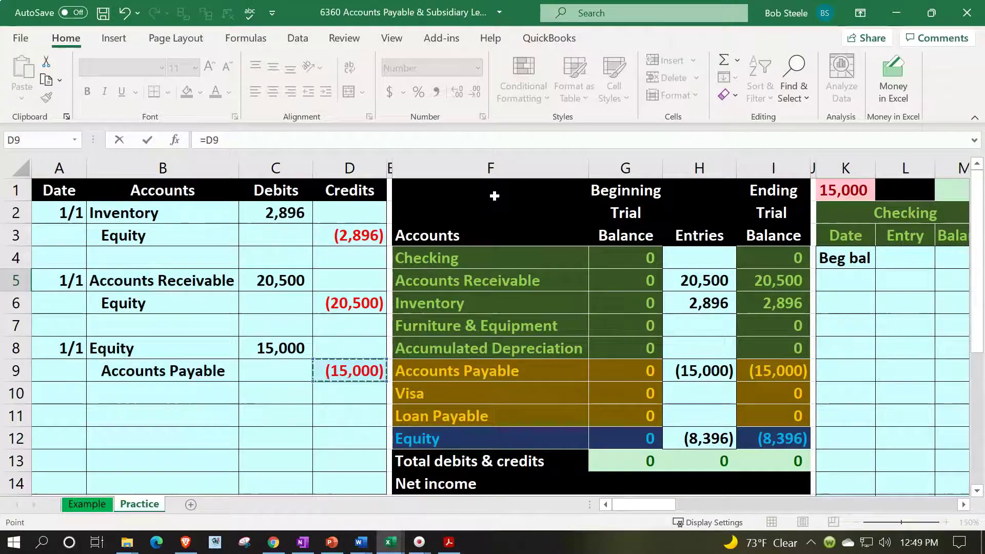
pyautogui.press('Return')
# Step: Widen columns X and Y of the Accounts Payable ledger so the amounts fit, and check the posting in X5
pyautogui.press('Right')
pyautogui.press('Right')
pyautogui.press('Right')
pyautogui.press('Right')
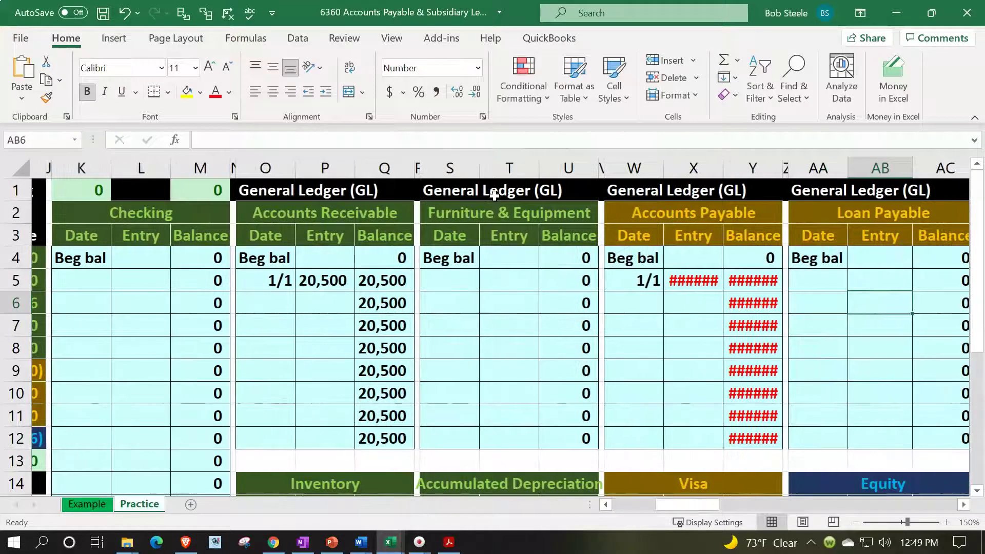
pyautogui.moveTo(738, 169)
pyautogui.mouseDown()
pyautogui.moveTo(694, 169)
pyautogui.moveTo(719, 169)
pyautogui.mouseUp()
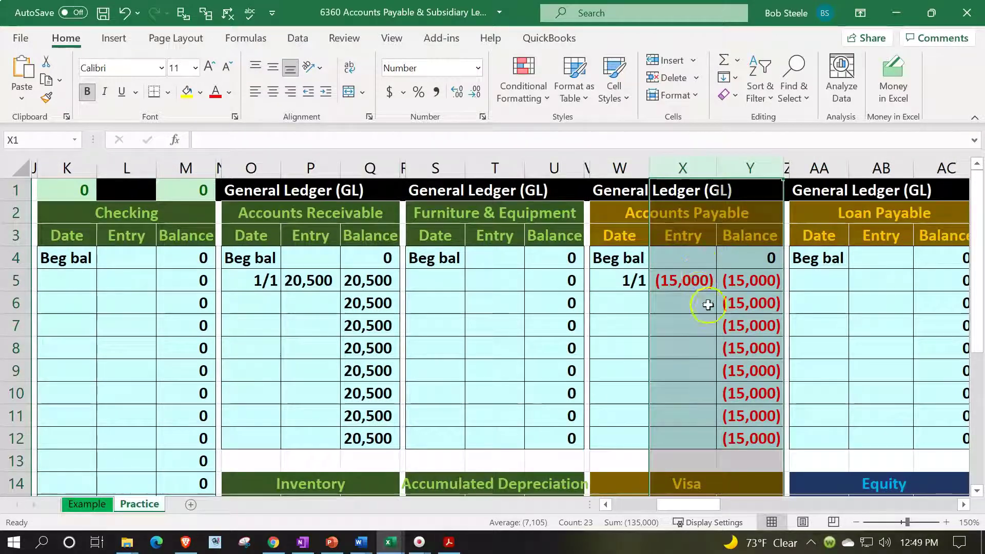
pyautogui.click(704, 285)
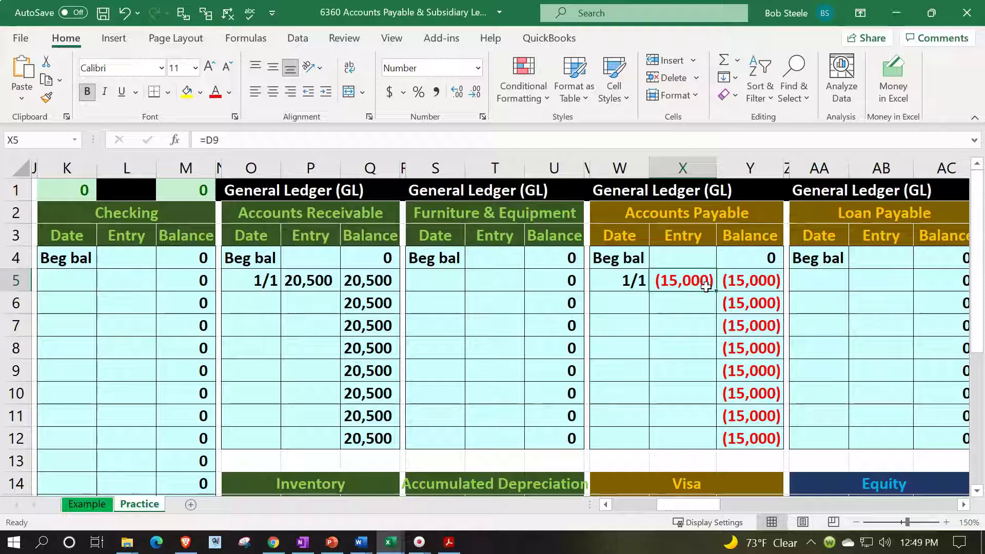
# Step: Return to the journal and trial balance and inspect the Accounts Payable ending balance in I9
pyautogui.press('Left')
pyautogui.press('Left')
pyautogui.press('Left')
pyautogui.press('Left')
pyautogui.press('Left')
pyautogui.press('Left')
pyautogui.press('Left')
pyautogui.press('Left')
pyautogui.press('Left')
pyautogui.press('Left')
pyautogui.press('Left')
pyautogui.press('Left')
pyautogui.press('Left')
pyautogui.press('Left')
pyautogui.press('Left')
pyautogui.press('Left')
pyautogui.press('Left')
pyautogui.press('Left')
pyautogui.press('Left')
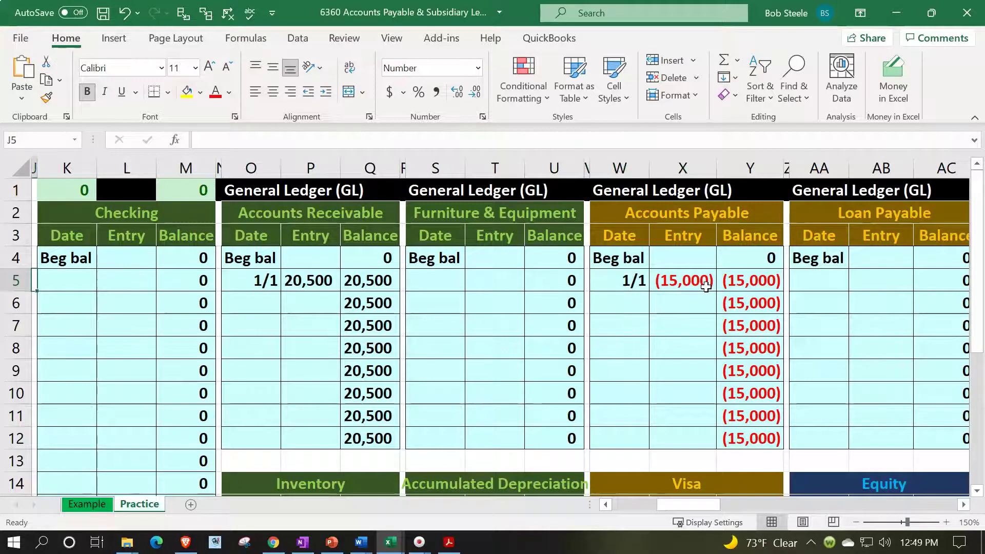
pyautogui.press('Left')
pyautogui.press('Left')
pyautogui.press('Left')
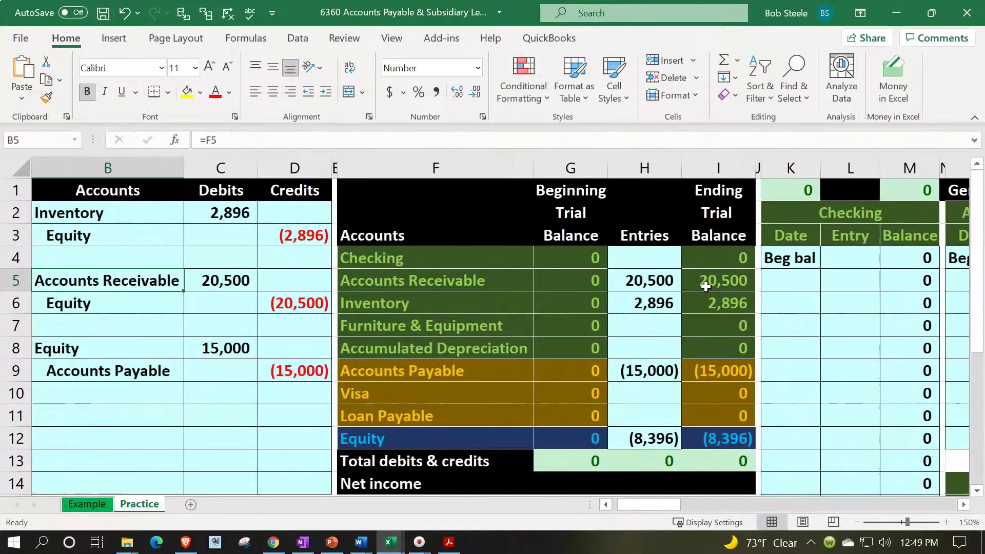
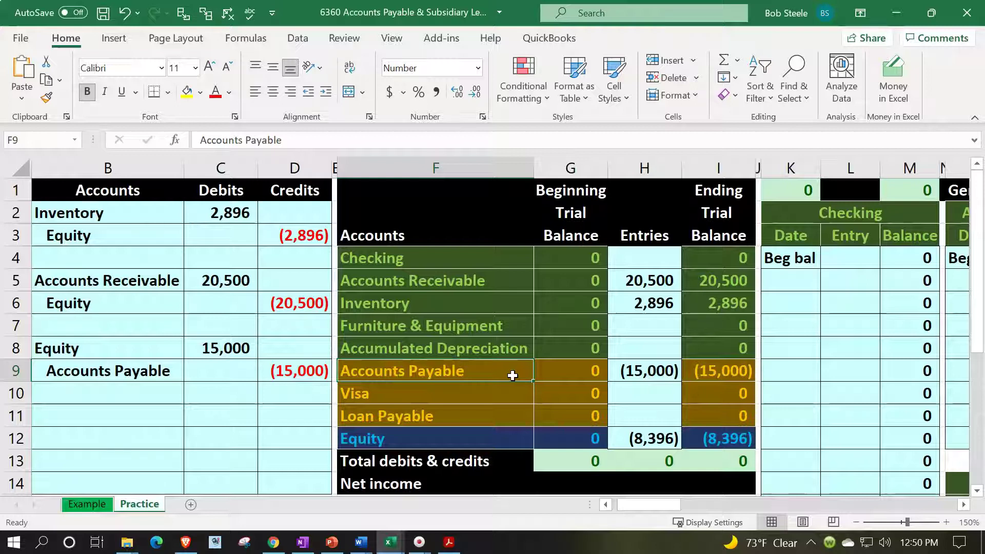
pyautogui.click(720, 370)
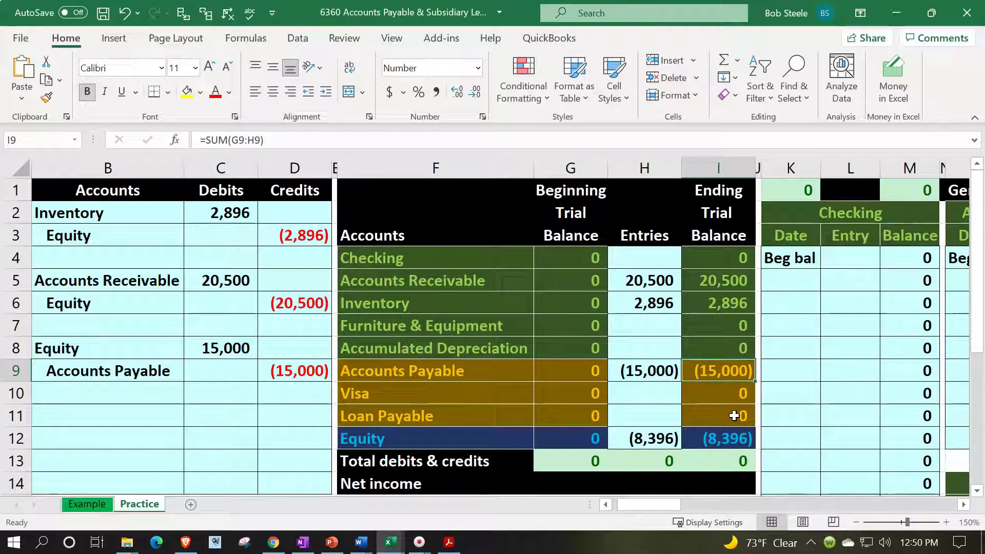
# Step: Compare with the running balance in the Accounts Payable general ledger and examine the neighbouring AR Subsidiary Ledger
pyautogui.press('Right')
pyautogui.press('Right')
pyautogui.press('Right')
pyautogui.press('Right')
pyautogui.press('Right')
pyautogui.press('Right')
pyautogui.press('Right')
pyautogui.press('Right')
pyautogui.press('Right')
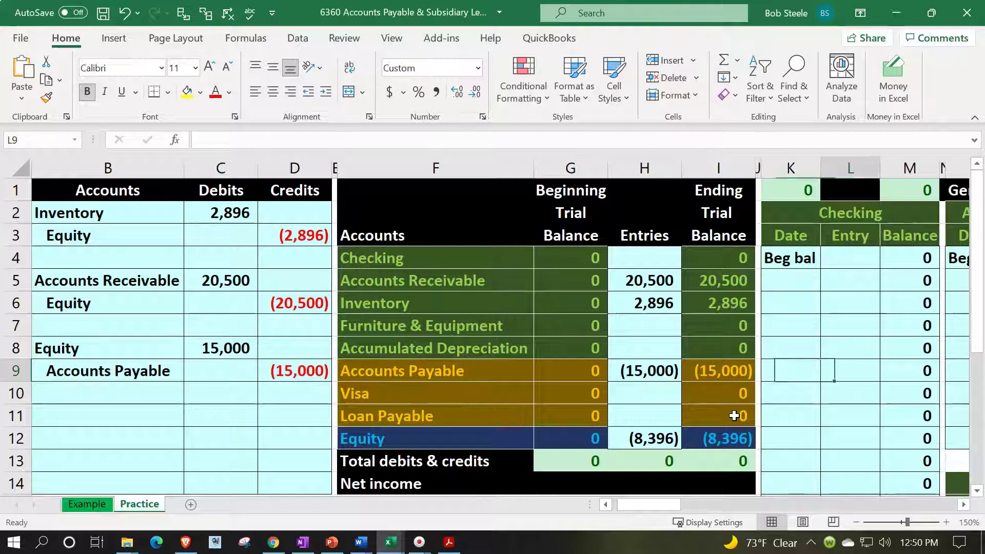
pyautogui.press('Right')
pyautogui.press('Right')
pyautogui.press('Right')
pyautogui.press('Right')
pyautogui.press('Right')
pyautogui.press('Right')
pyautogui.press('Right')
pyautogui.press('Right')
pyautogui.press('Right')
pyautogui.press('Right')
pyautogui.press('Right')
pyautogui.press('Right')
pyautogui.press('Right')
pyautogui.press('Right')
pyautogui.press('Right')
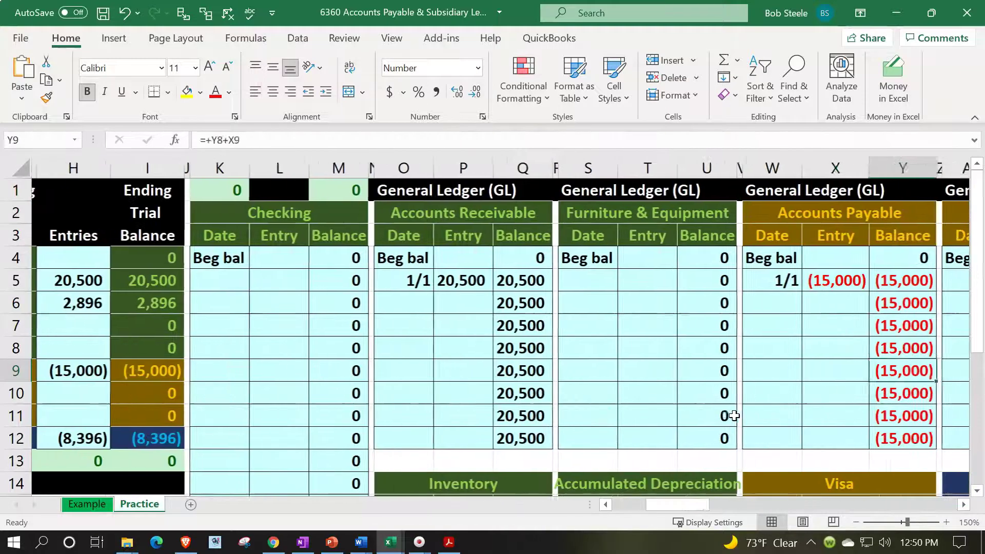
pyautogui.press('Right')
pyautogui.press('Right')
pyautogui.press('Right')
pyautogui.press('Right')
pyautogui.press('Right')
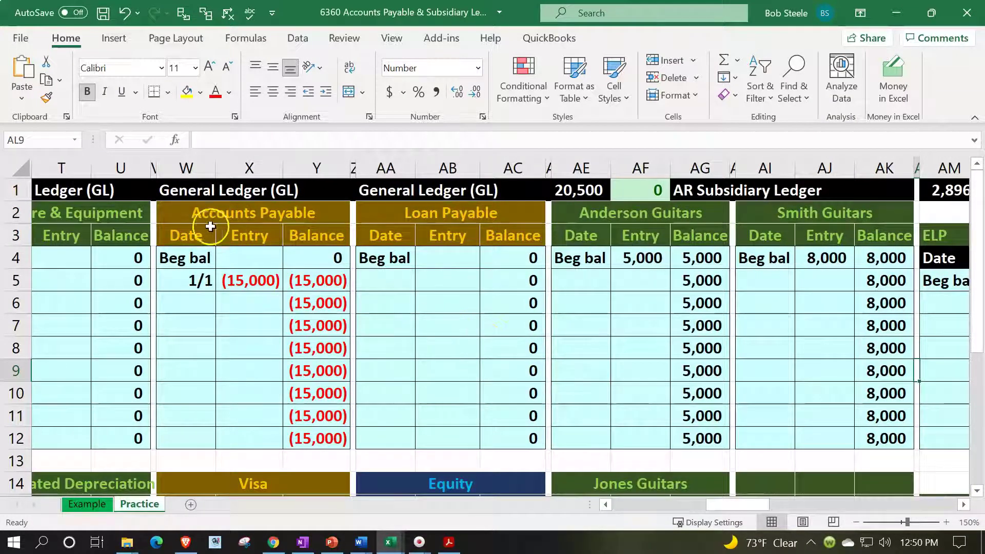
pyautogui.moveTo(201, 219); pyautogui.dragTo(463, 268)
pyautogui.click(650, 294)
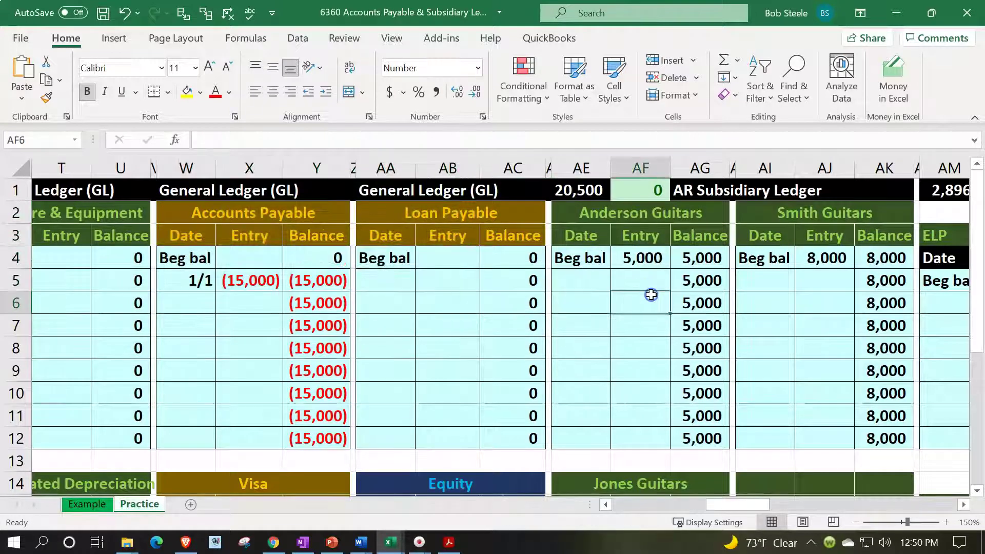
# Step: Copy the AR Subsidiary Ledger columns AD through AK, including the spacer column in front
pyautogui.press('Right')
pyautogui.press('Right')
pyautogui.press('Right')
pyautogui.press('Right')
pyautogui.press('Right')
pyautogui.press('Right')
pyautogui.press('Right')
pyautogui.press('Right')
pyautogui.press('Right')
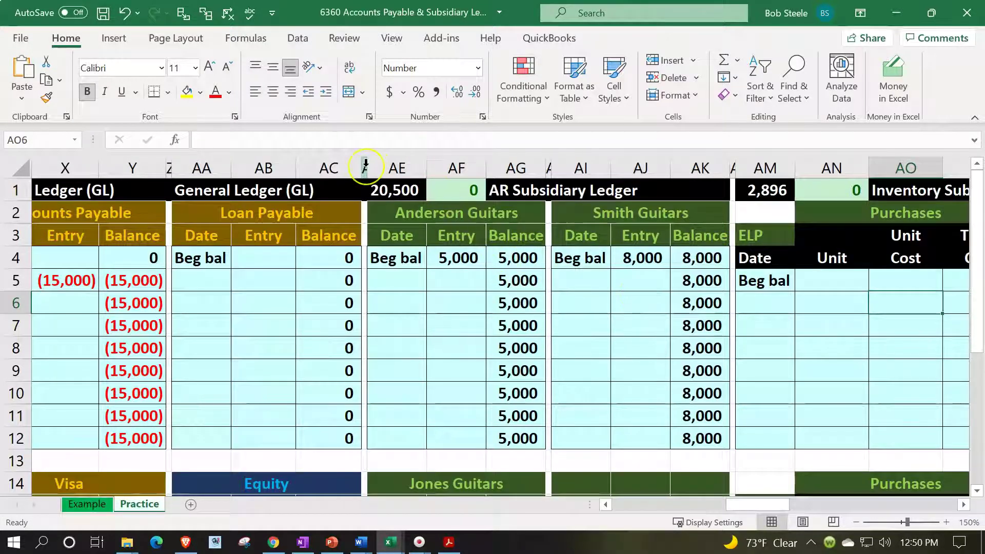
pyautogui.moveTo(364, 166); pyautogui.dragTo(698, 169)
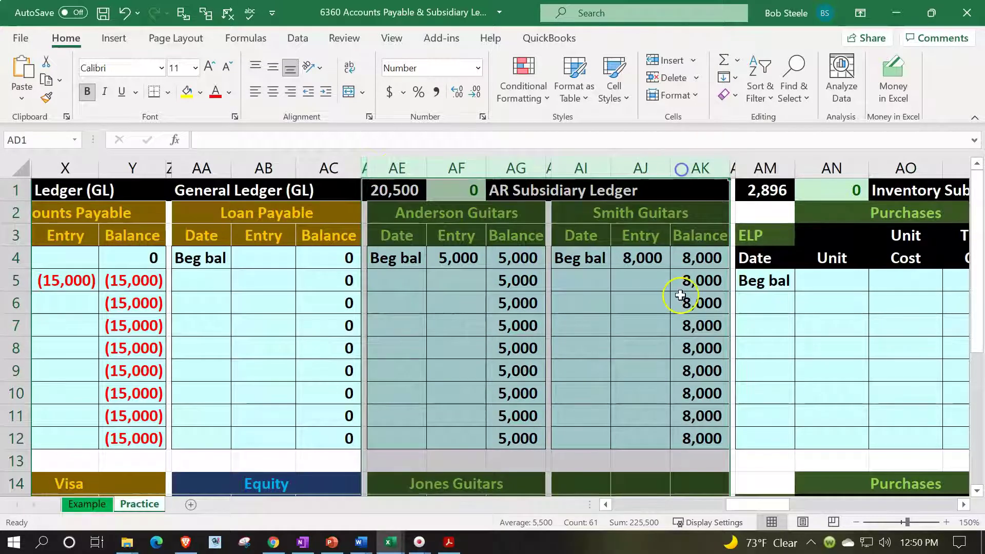
pyautogui.rightClick(647, 296)
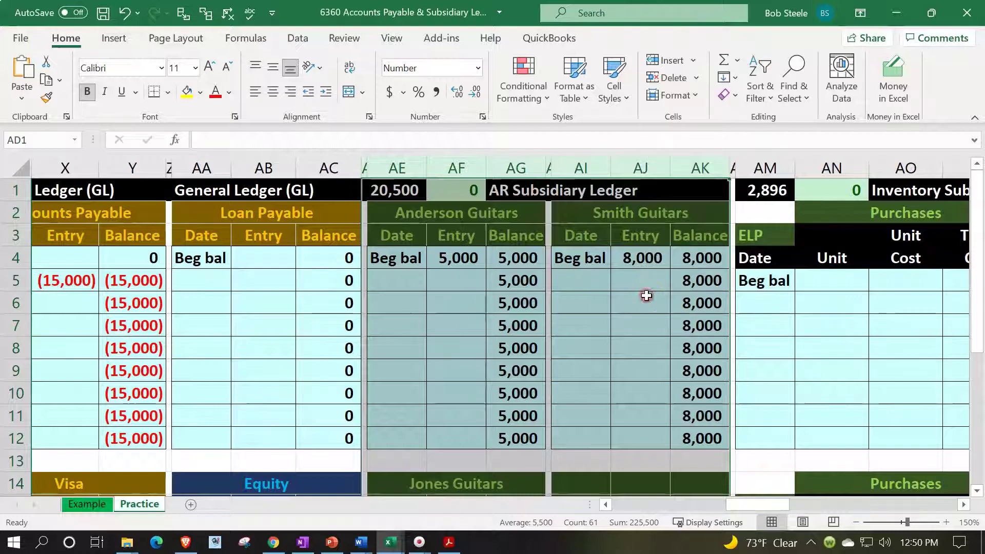
pyautogui.rightClick(643, 296)
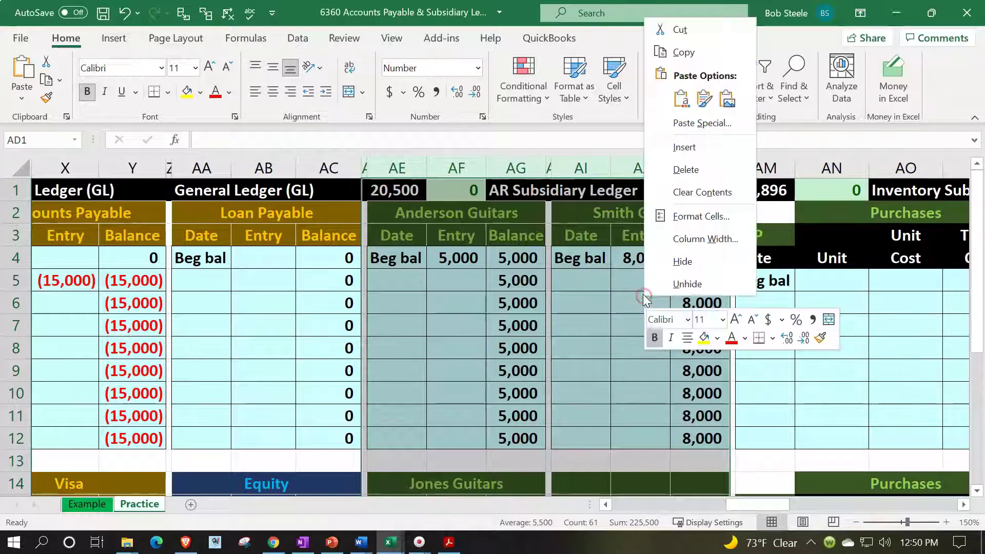
pyautogui.click(686, 53)
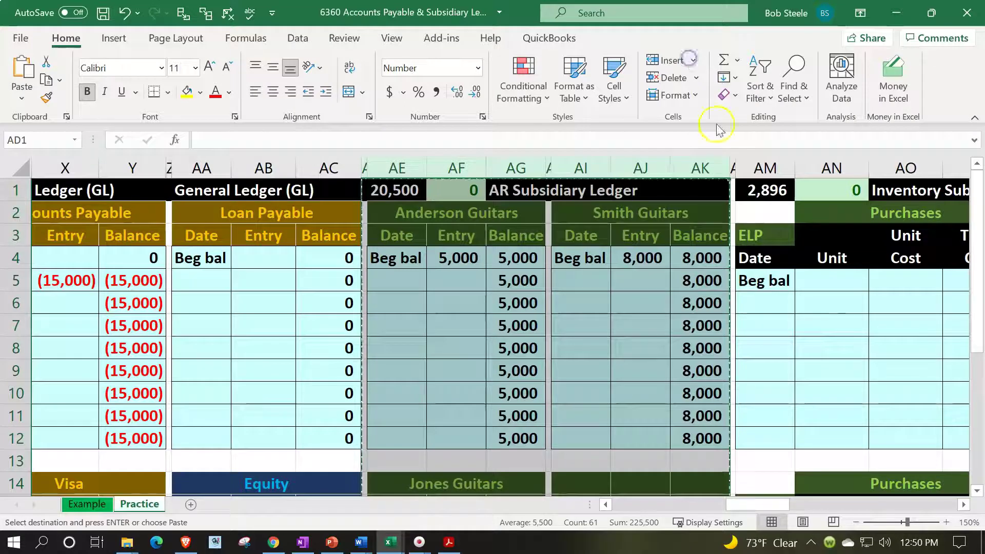
# Step: Insert the copied subsidiary ledger columns at AL1, ahead of the inventory subsidiary ledger
pyautogui.click(733, 190)
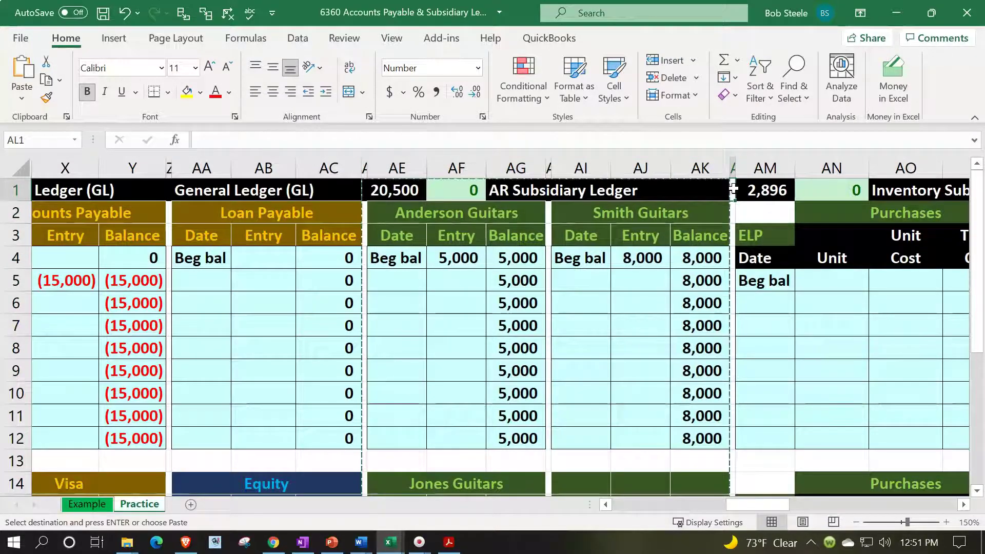
pyautogui.rightClick(733, 190)
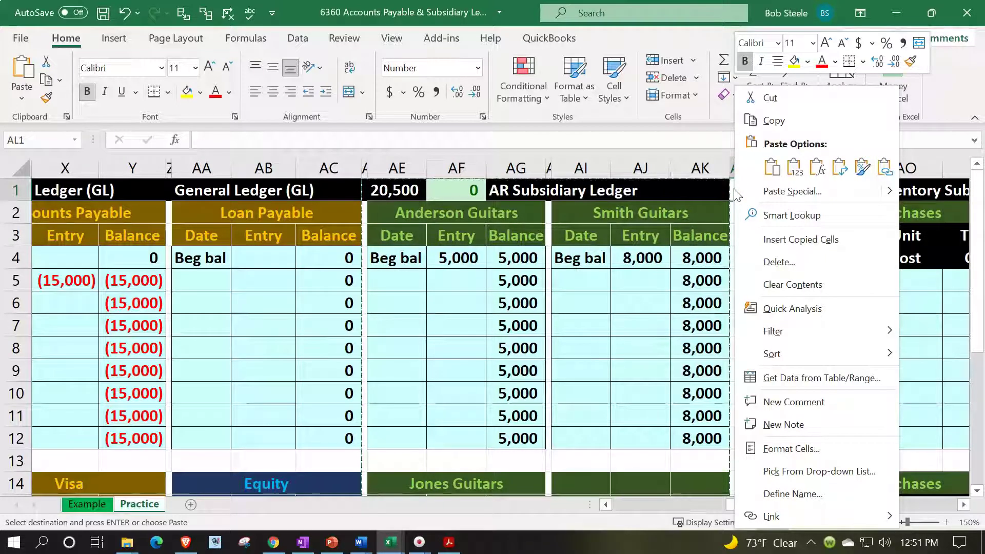
pyautogui.click(772, 169)
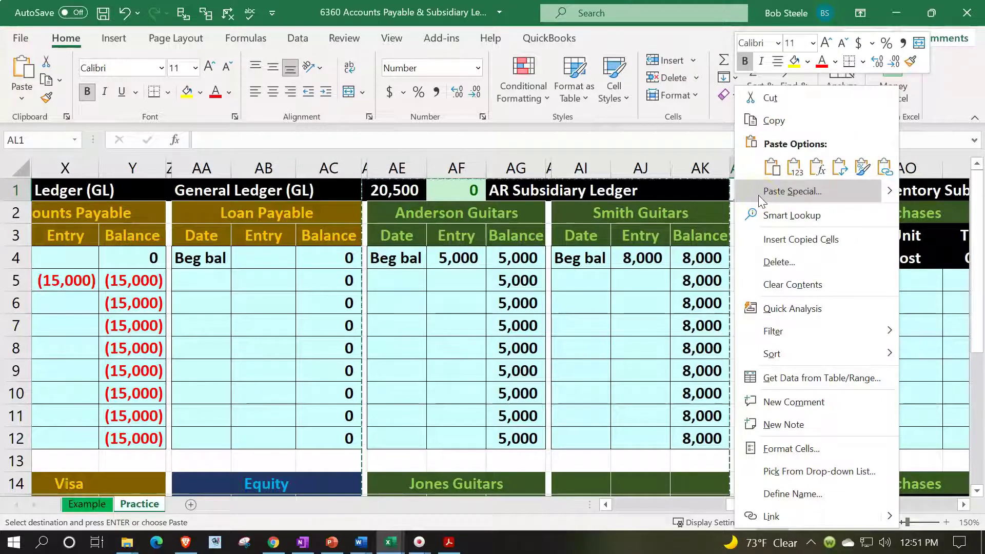
pyautogui.click(770, 239)
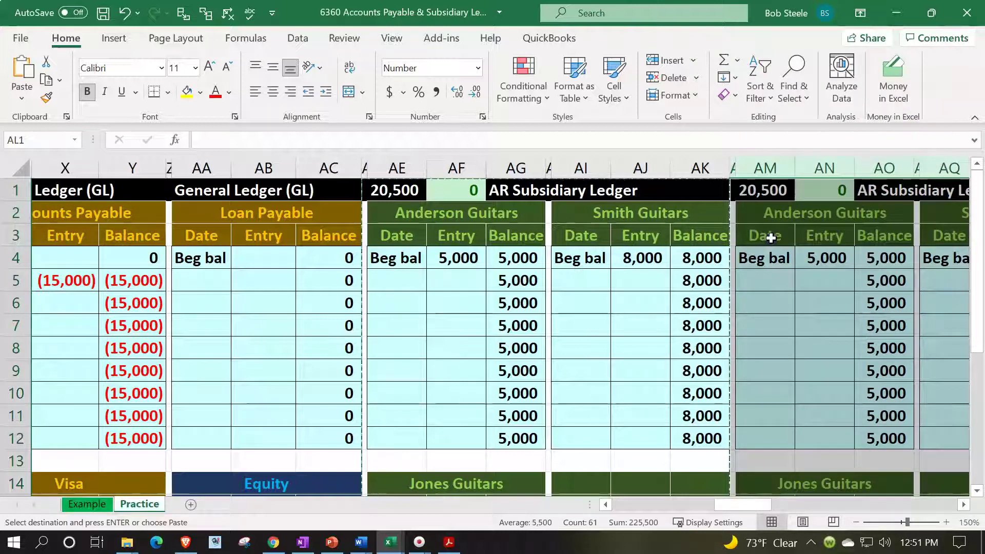
# Step: Retitle the copied ledger heading in AO1 as AP Subsidiary Ledger
pyautogui.click(770, 237)
pyautogui.press('Right')
pyautogui.press('Right')
pyautogui.press('Right')
pyautogui.press('Right')
pyautogui.press('Right')
pyautogui.press('Right')
pyautogui.press('Right')
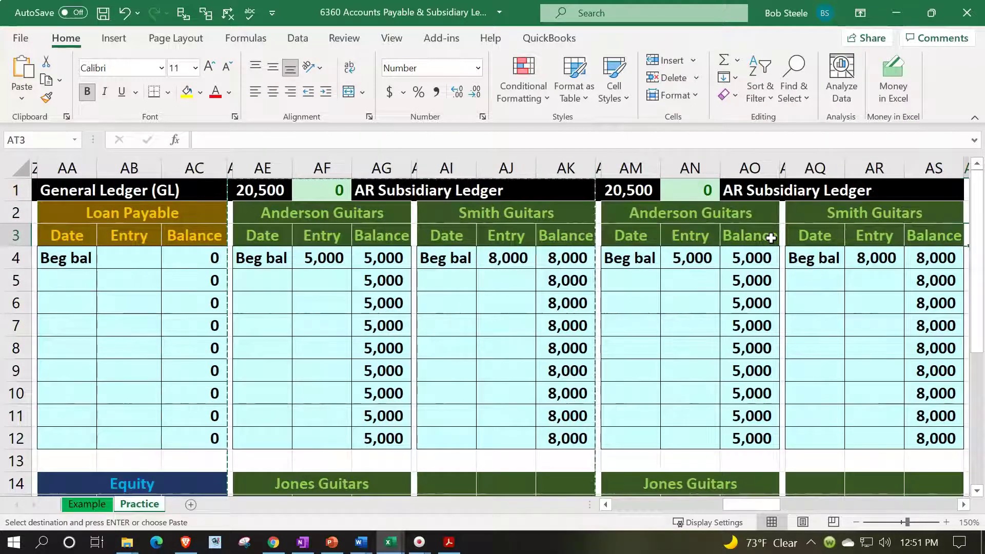
pyautogui.press('Right')
pyautogui.press('Left')
pyautogui.press('Left')
pyautogui.press('Left')
pyautogui.press('Left')
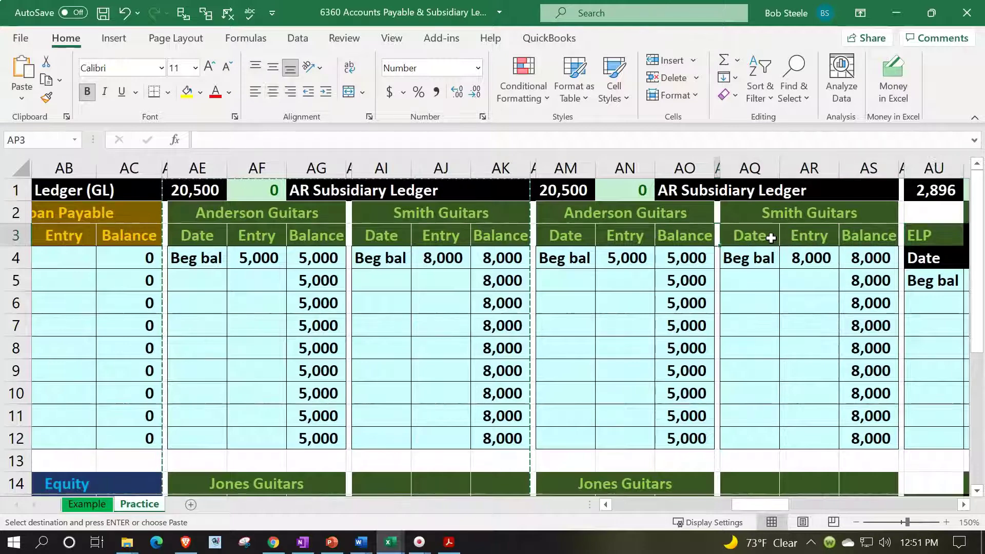
pyautogui.doubleClick(677, 190)
pyautogui.press('BackSpace')
pyautogui.write('P')
pyautogui.press('Return')
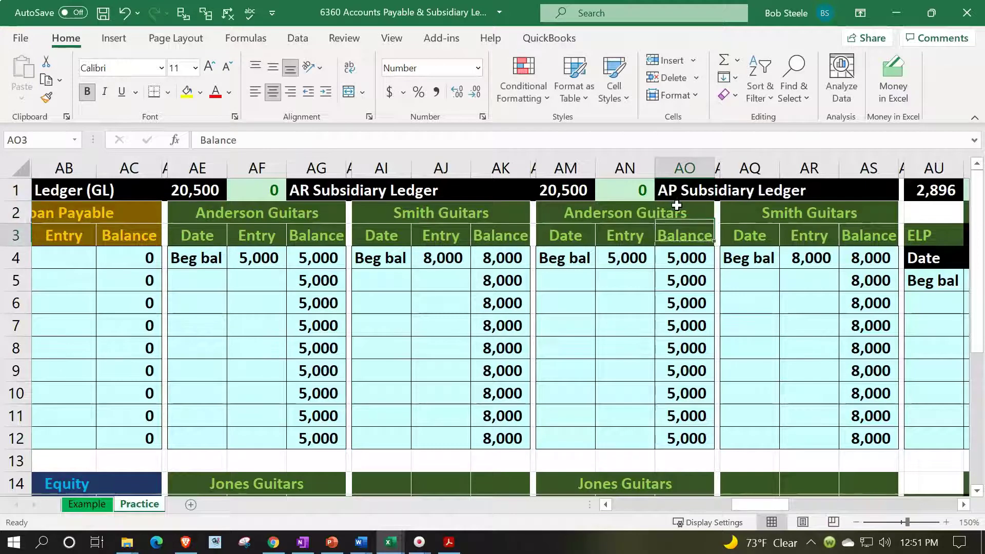
# Step: Set the beginning balance entry in AN4 of the copied ledger to 0
pyautogui.press('Down')
pyautogui.press('Left')
pyautogui.write('0')
pyautogui.press('Return')
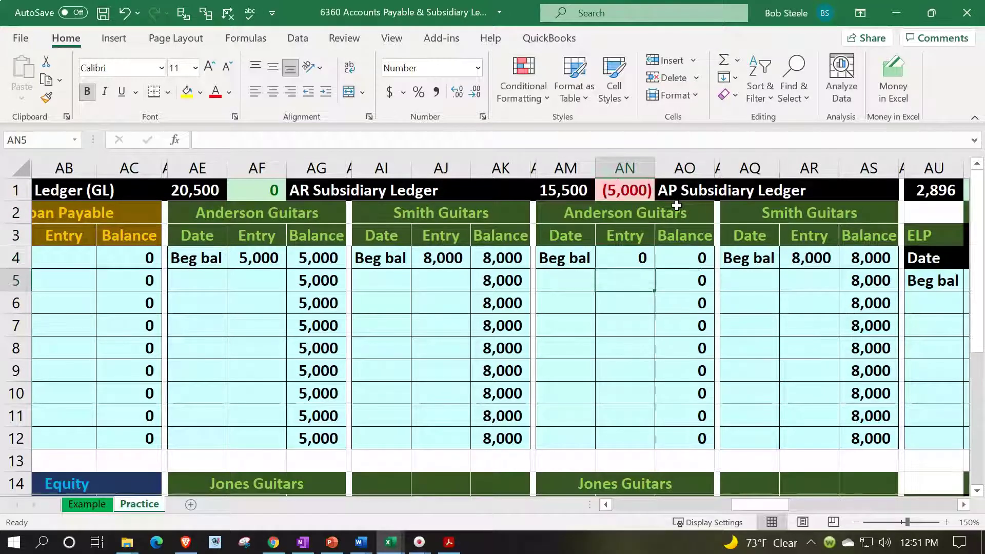
# Step: Clear the beginning balance entries in AN4 and AR4 of the AP Subsidiary Ledger
pyautogui.press('Right')
pyautogui.press('Right')
pyautogui.press('Right')
pyautogui.press('Left')
pyautogui.press('Left')
pyautogui.press('Left')
pyautogui.press('Up')
pyautogui.press('Left')
pyautogui.press('Delete')
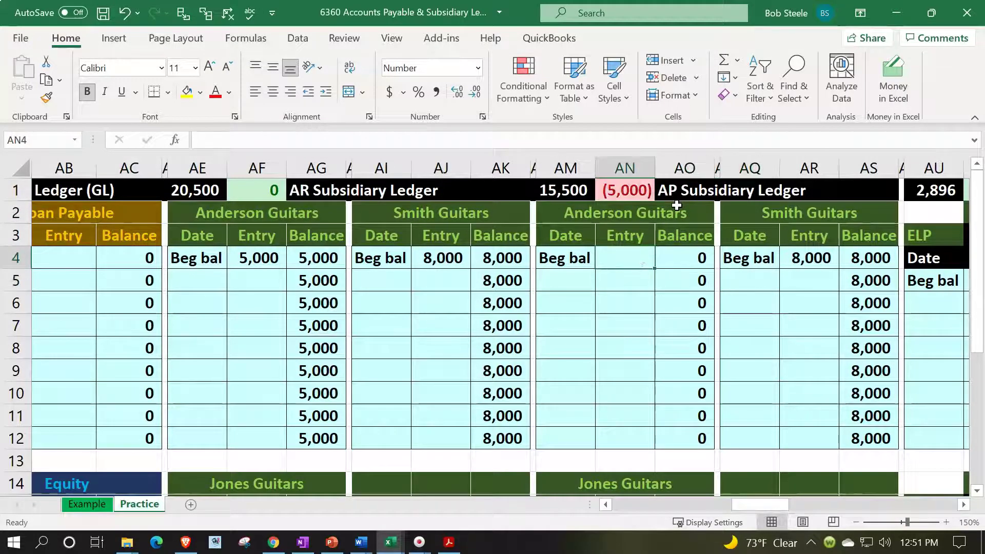
pyautogui.press('Right')
pyautogui.press('Right')
pyautogui.press('Right')
pyautogui.press('Right')
pyautogui.press('Delete')
# Step: Clear the beginning balance entry in AN16 and the Jones Guitars heading in AM14 of the AP Subsidiary Ledger
pyautogui.press('Down')
pyautogui.press('Down')
pyautogui.press('Down')
pyautogui.press('Down')
pyautogui.press('Down')
pyautogui.press('Down')
pyautogui.press('Down')
pyautogui.press('Down')
pyautogui.press('Down')
pyautogui.press('Down')
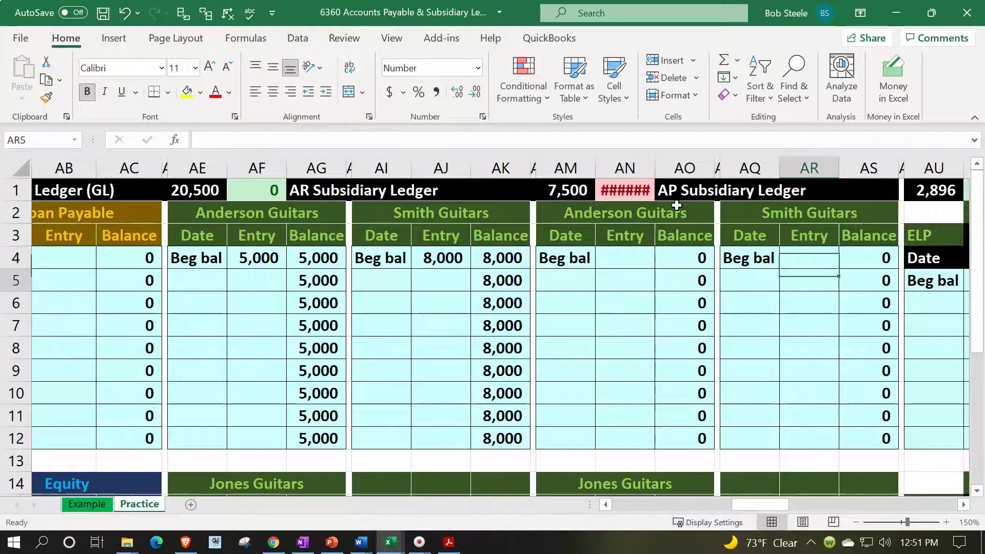
pyautogui.press('Down')
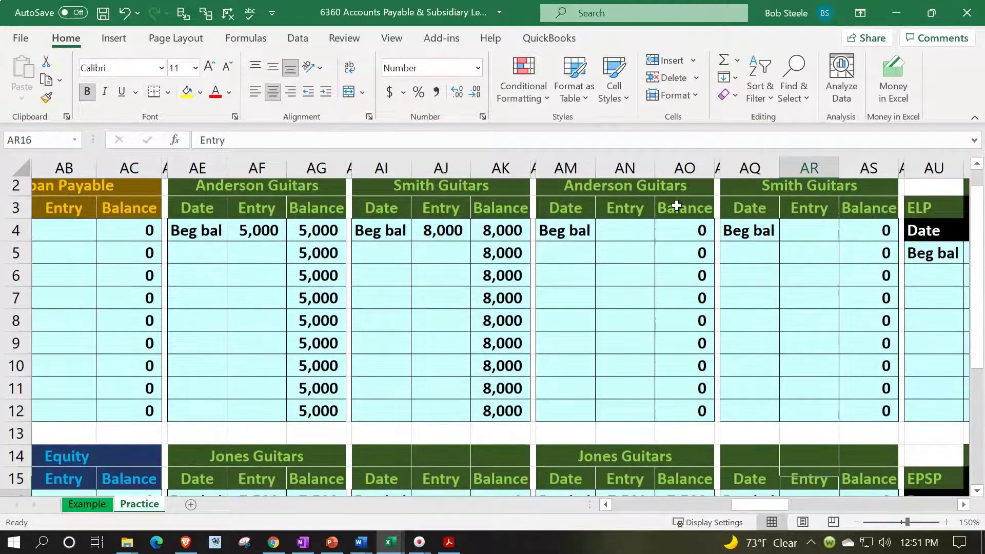
pyautogui.press('Down')
pyautogui.press('Left')
pyautogui.press('Left')
pyautogui.press('Left')
pyautogui.press('Left')
pyautogui.press('Left')
pyautogui.press('Right')
pyautogui.press('Delete')
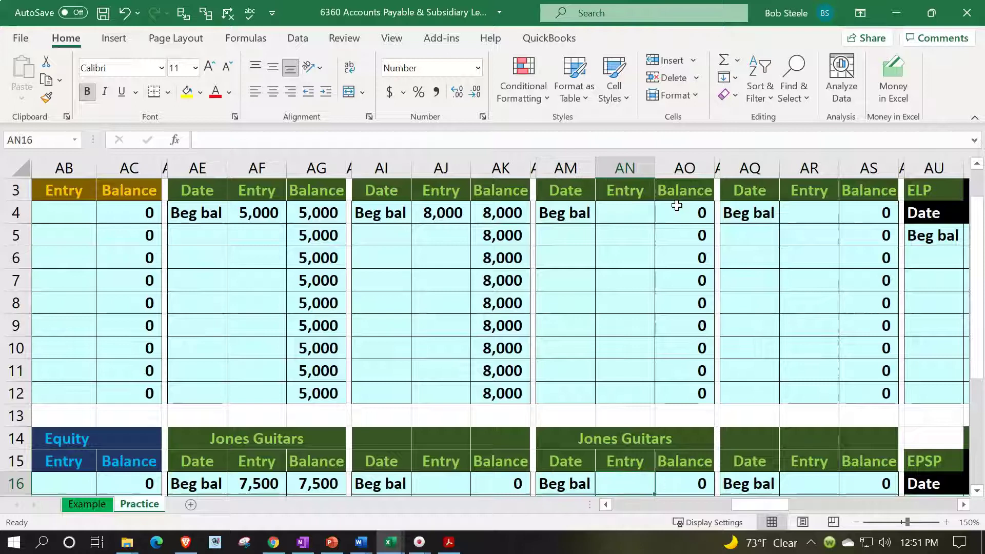
pyautogui.press('Up')
pyautogui.press('Up')
pyautogui.press('Left')
pyautogui.press('Delete')
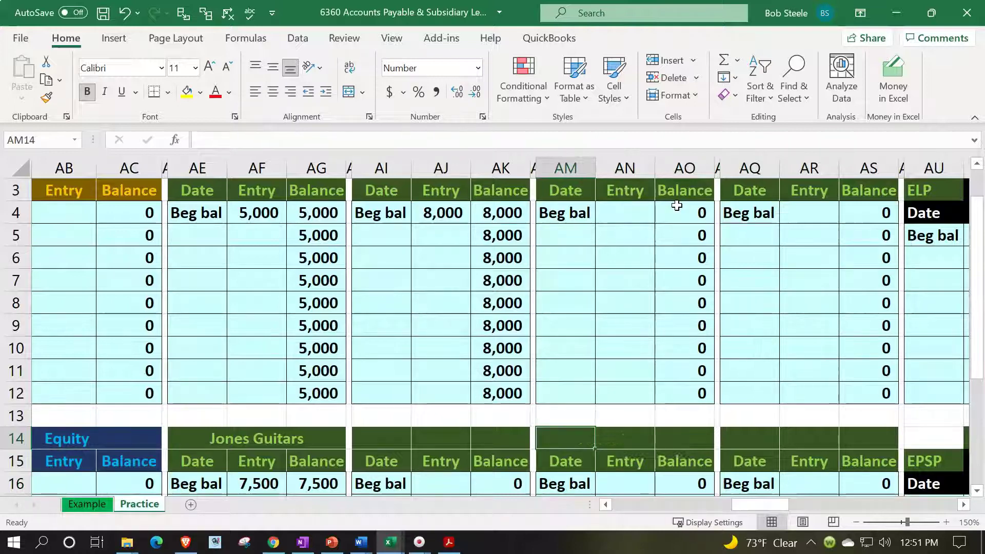
# Step: Clear the Smith Guitars heading in AQ2 and the Anderson Guitars heading in AM2
pyautogui.press('Right')
pyautogui.press('Right')
pyautogui.press('Right')
pyautogui.press('Up')
pyautogui.press('Up')
pyautogui.press('Up')
pyautogui.press('Up')
pyautogui.press('Up')
pyautogui.press('Up')
pyautogui.press('Up')
pyautogui.press('Up')
pyautogui.press('Up')
pyautogui.press('Up')
pyautogui.press('Up')
pyautogui.press('Up')
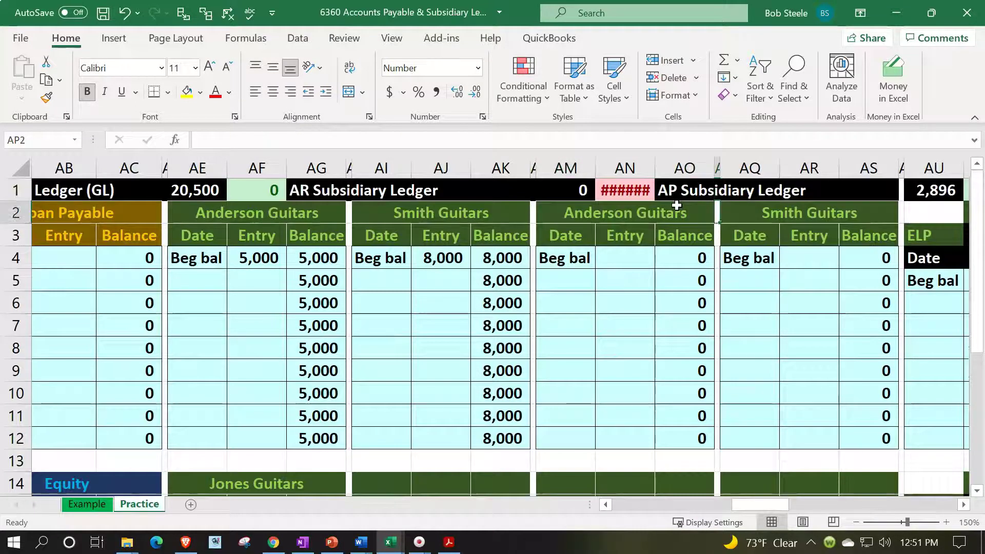
pyautogui.press('Right')
pyautogui.press('Delete')
pyautogui.press('Left')
pyautogui.press('Left')
pyautogui.press('Left')
pyautogui.press('Left')
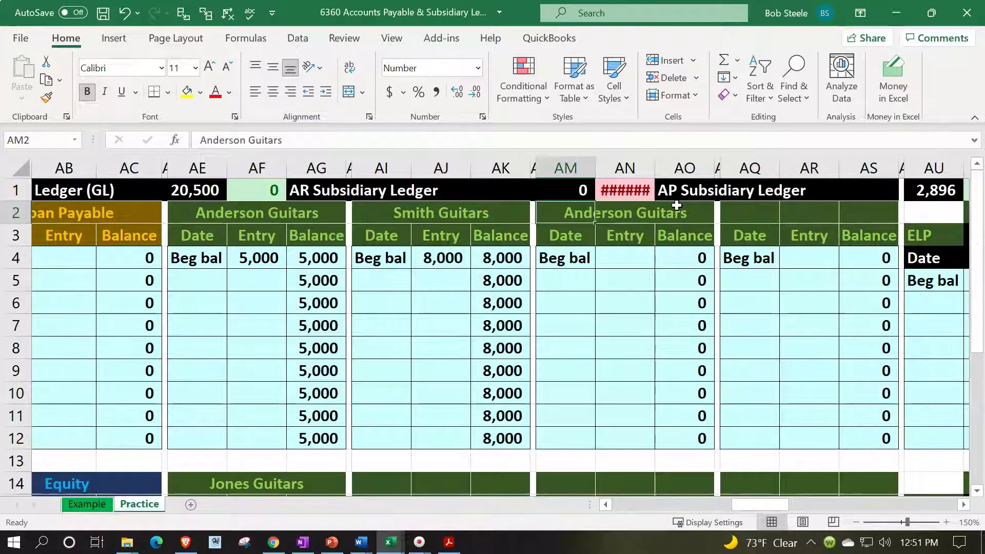
pyautogui.press('Delete')
# Step: Copy the gold heading format of the Loan Payable ledger, AA2:AC3, onto the first AP ledger's headings AM2:AO3
pyautogui.click(651, 266)
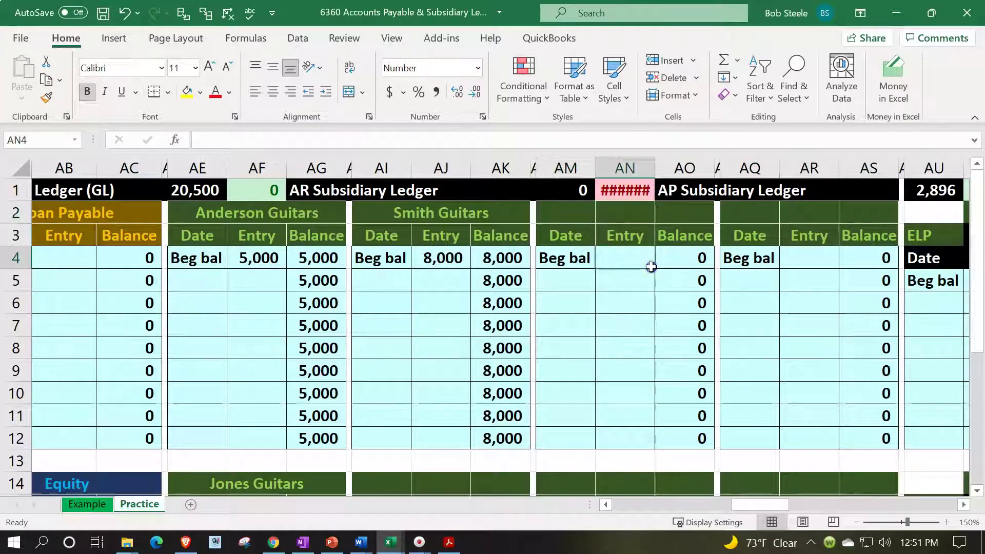
pyautogui.press('Left')
pyautogui.press('Left')
pyautogui.press('Left')
pyautogui.press('Left')
pyautogui.press('Left')
pyautogui.press('Left')
pyautogui.press('Left')
pyautogui.press('Left')
pyautogui.press('Left')
pyautogui.press('Left')
pyautogui.press('Left')
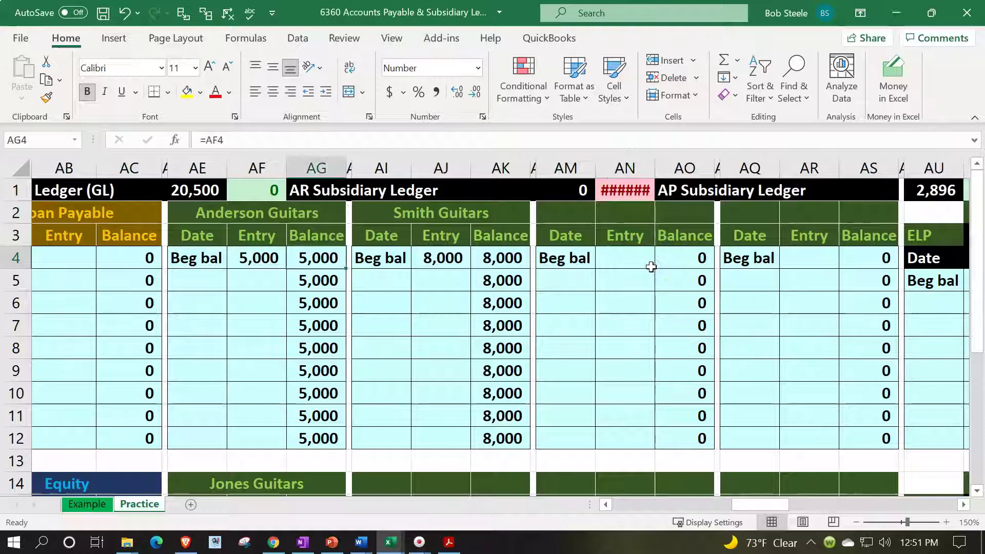
pyautogui.press('Left')
pyautogui.press('Left')
pyautogui.press('Left')
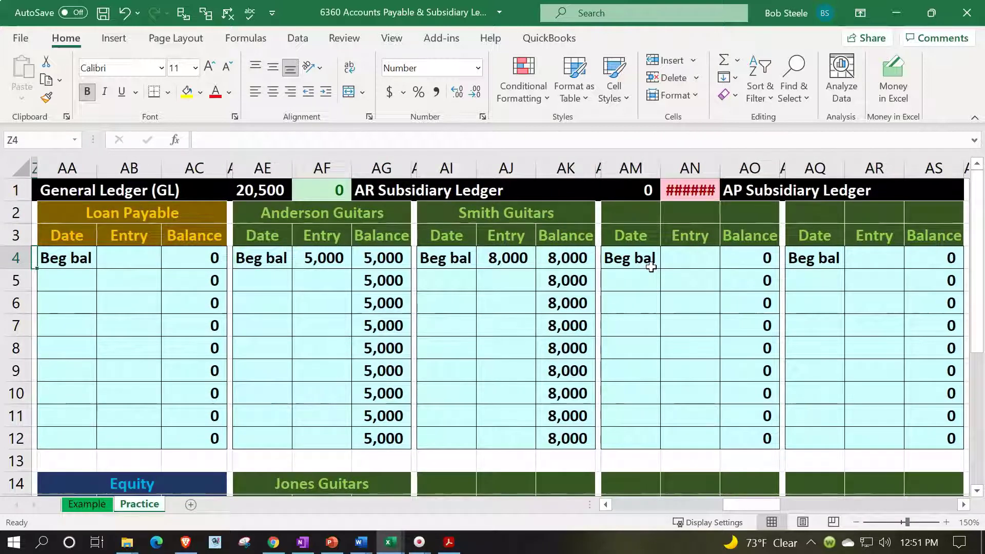
pyautogui.moveTo(61, 215); pyautogui.dragTo(169, 236)
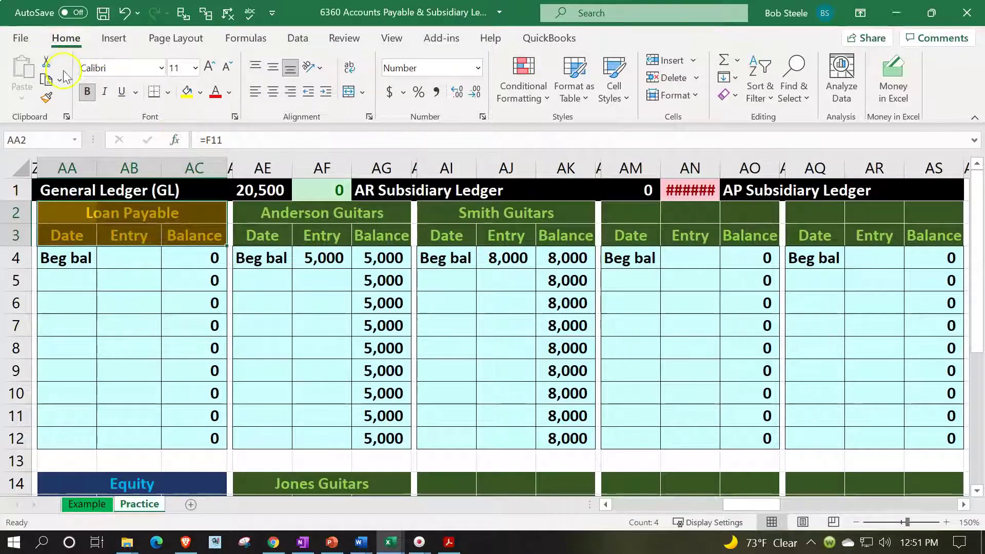
pyautogui.click(48, 100)
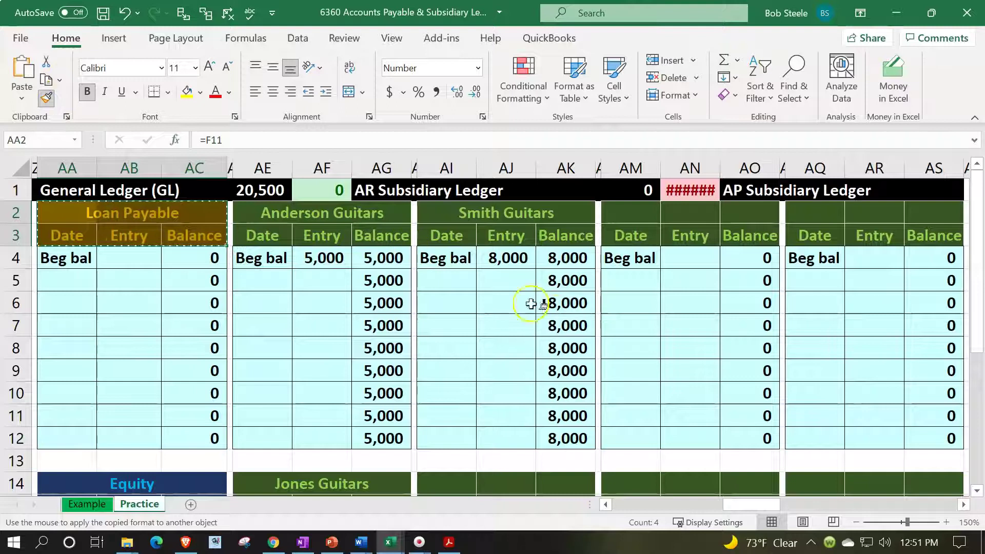
pyautogui.click(636, 215)
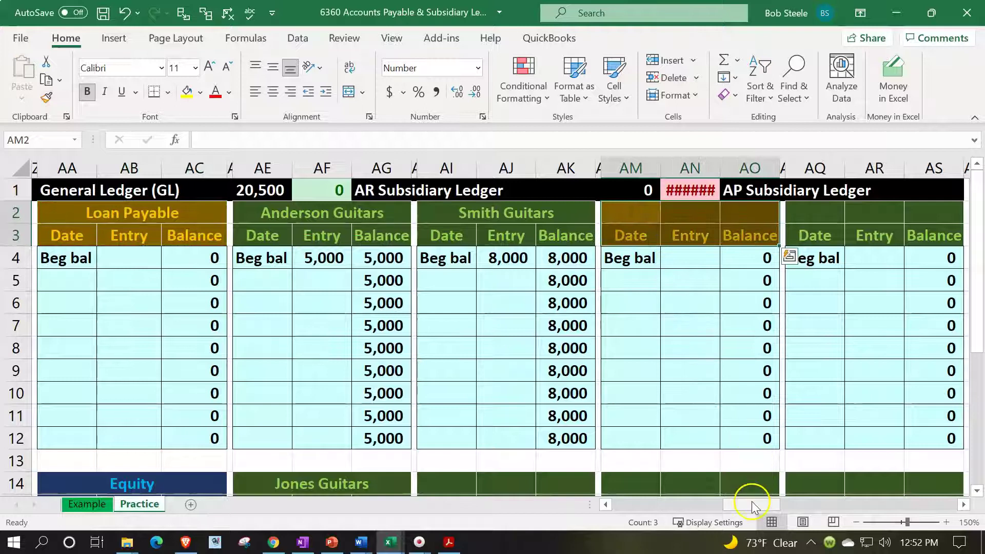
# Step: Apply the same gold heading format to the remaining AP ledger headings at AQ2:AS3, AM14:AO15 and AQ14:AS15
pyautogui.hscroll(5, 753, 491)
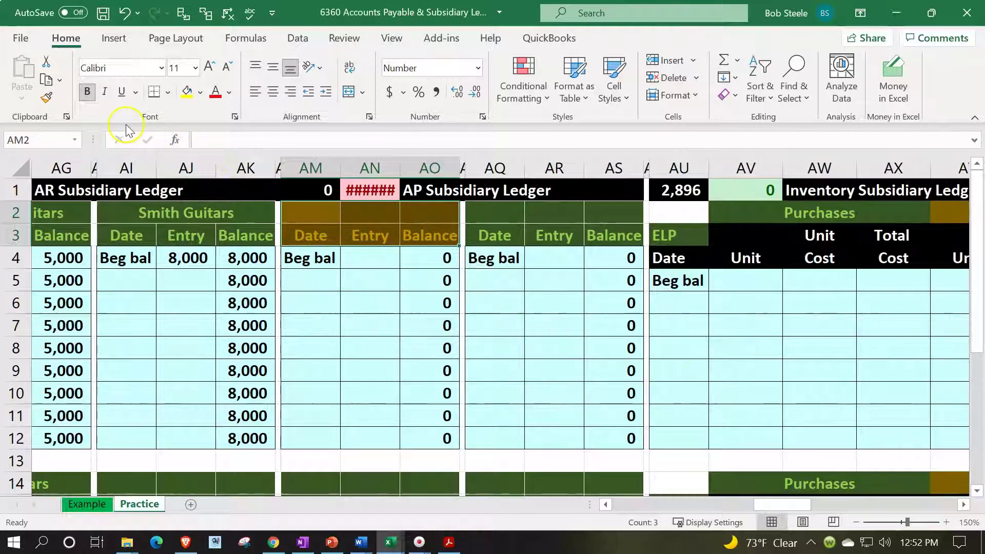
pyautogui.click(45, 98)
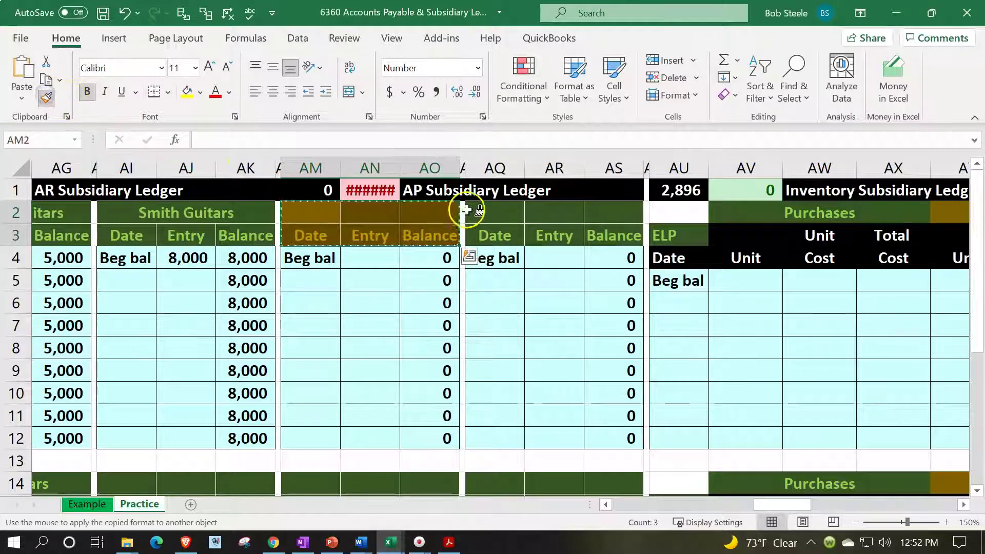
pyautogui.moveTo(477, 213); pyautogui.dragTo(613, 235)
pyautogui.click(45, 98)
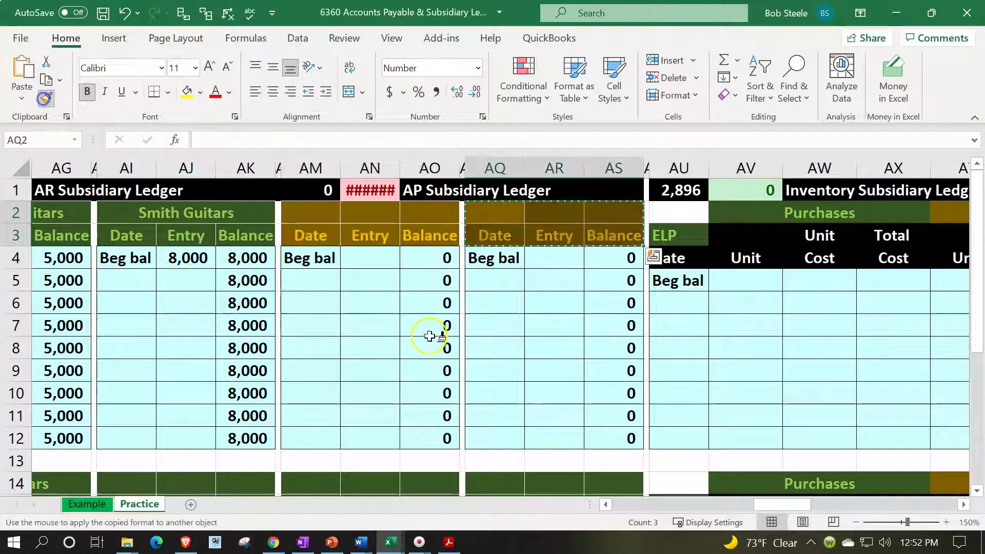
pyautogui.scroll(-1, 429, 334)
pyautogui.moveTo(316, 413); pyautogui.dragTo(430, 439)
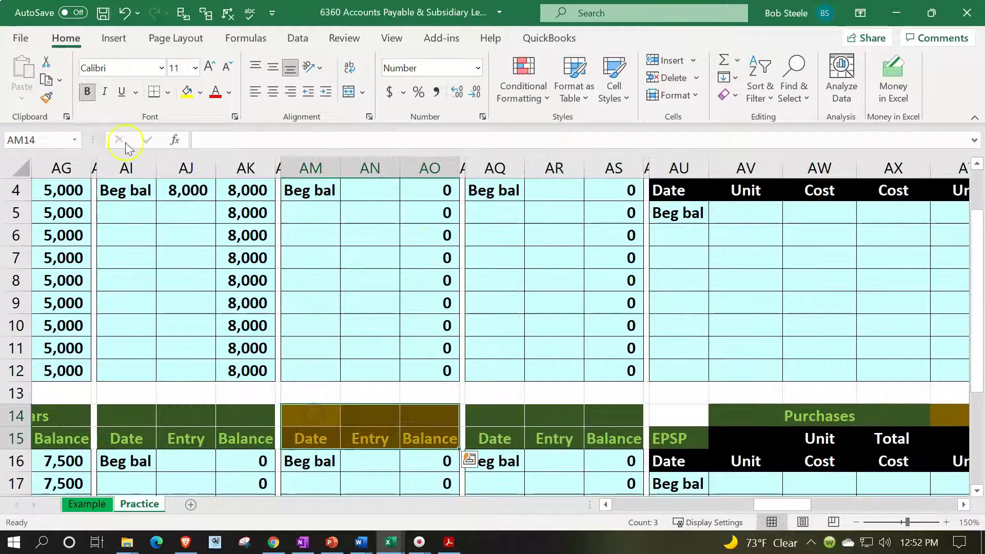
pyautogui.click(45, 98)
pyautogui.click(502, 409)
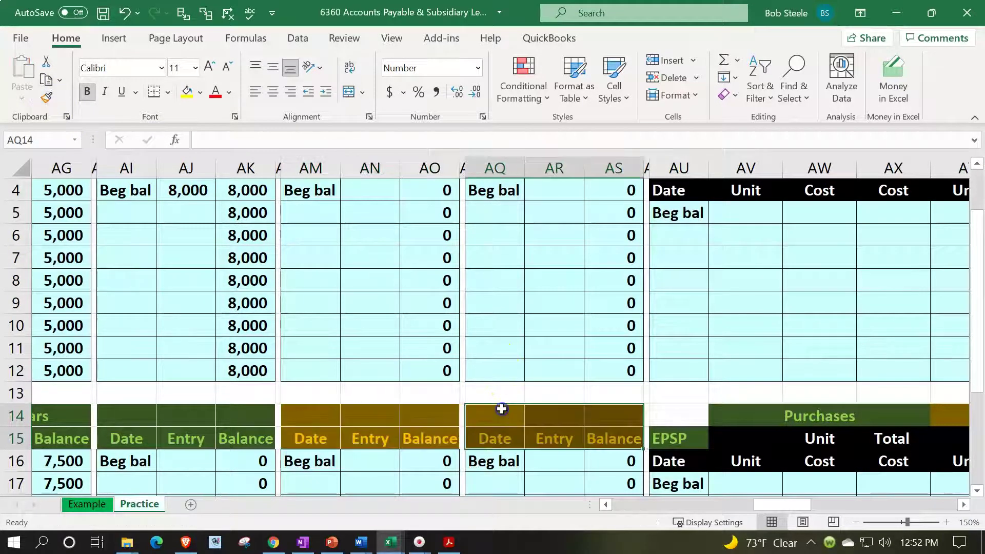
pyautogui.scroll(1, 502, 409)
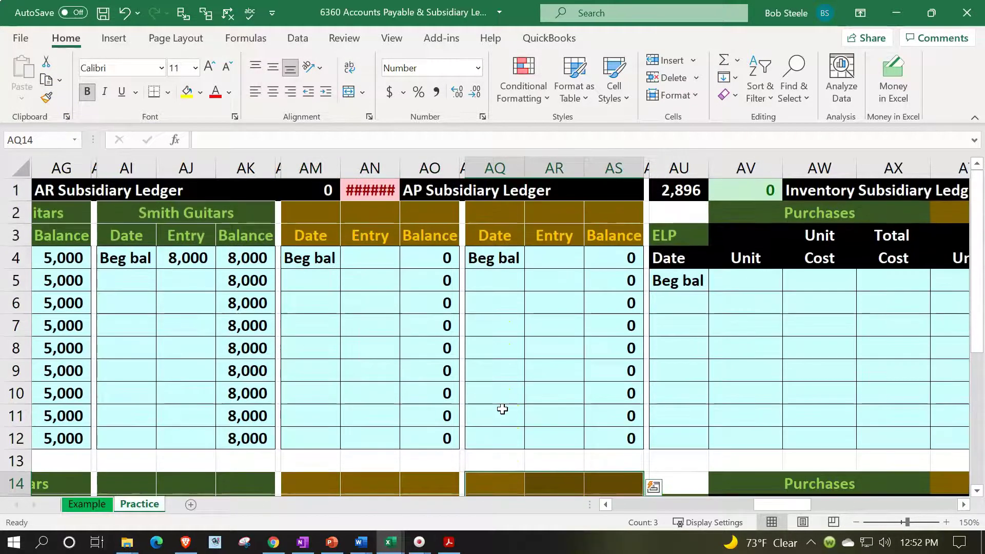
# Step: Enter Epiphone as the vendor heading in AM2 of the first AP subsidiary ledger
pyautogui.click(363, 257)
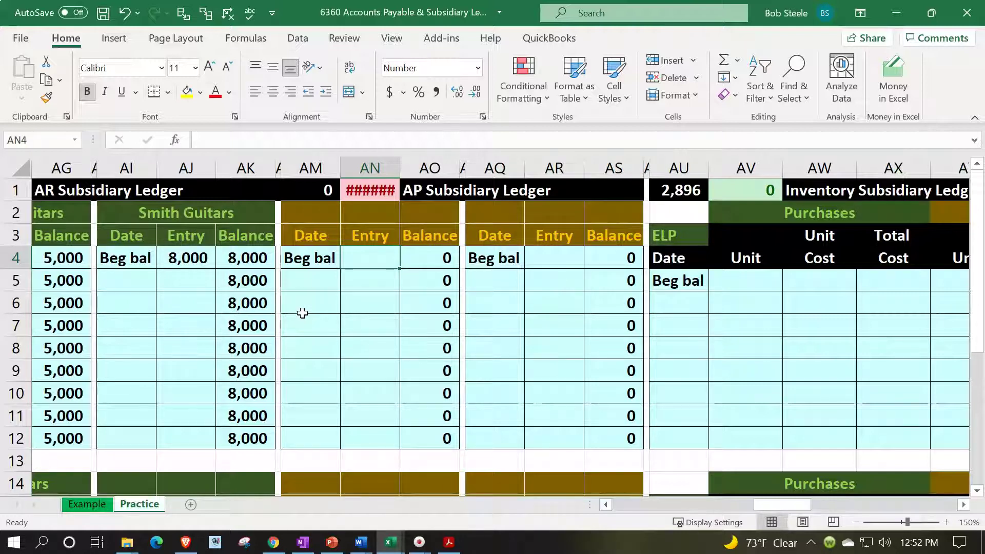
pyautogui.press('Up')
pyautogui.press('Up')
pyautogui.press('Left')
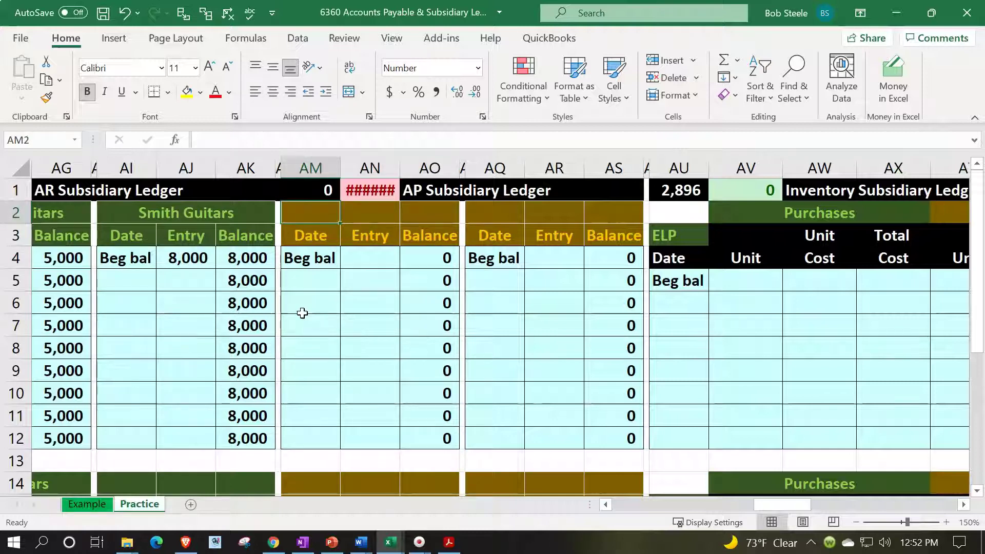
pyautogui.write('Epiphone')
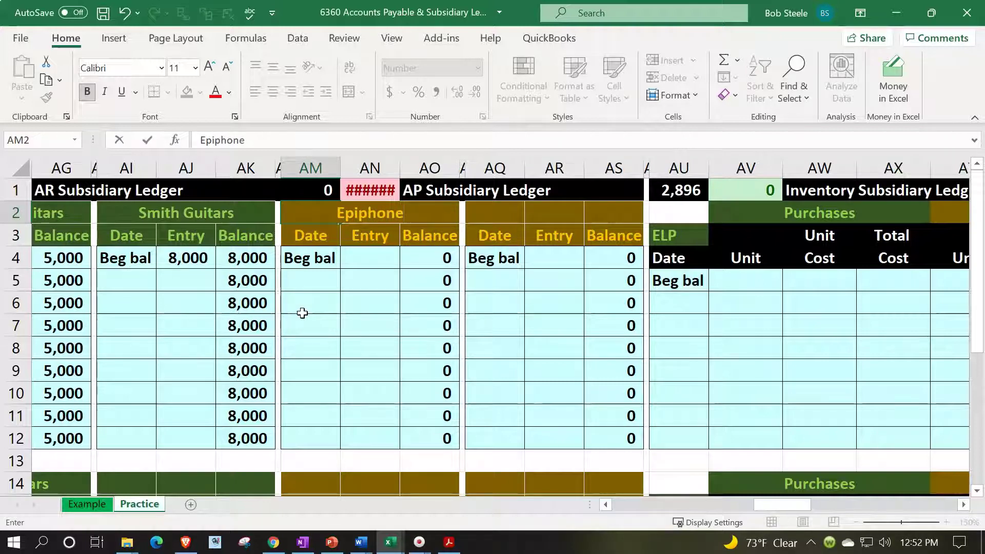
pyautogui.press('Return')
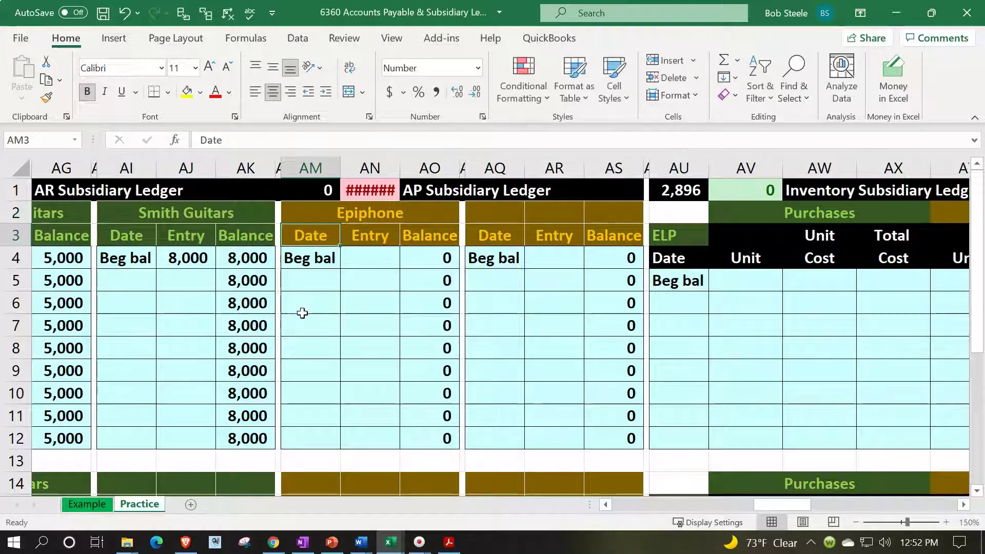
# Step: Enter a beginning balance of -15000 in AN4 for Epiphone
pyautogui.click(363, 301)
pyautogui.click(369, 260)
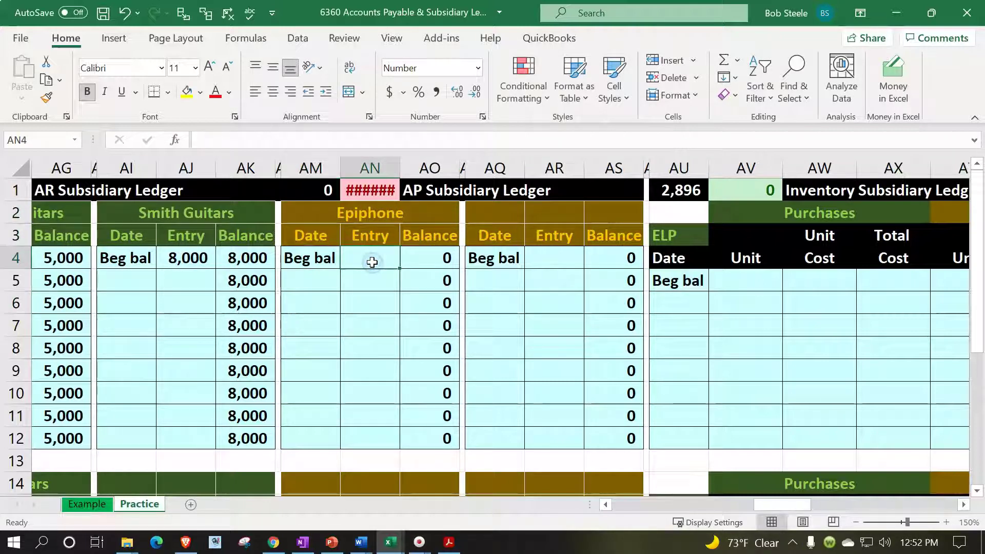
pyautogui.write('-15000')
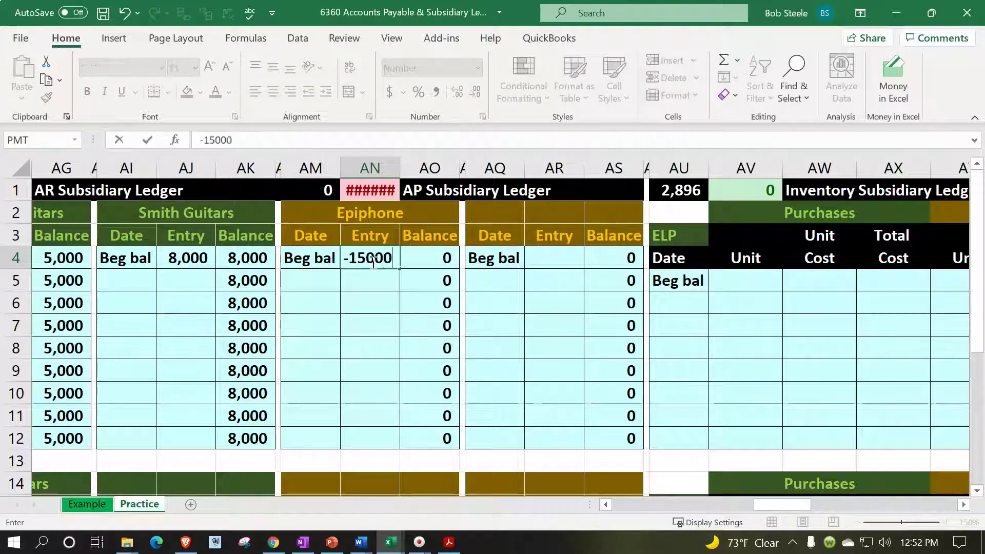
pyautogui.press('Return')
# Step: Widen columns AN and AO so the Epiphone entry and balance amounts fit
pyautogui.click(372, 261)
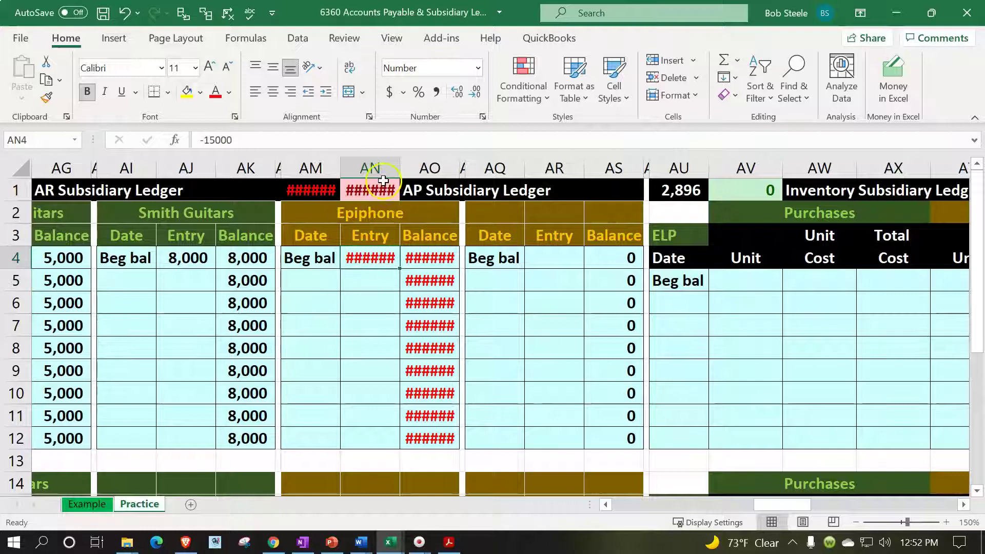
pyautogui.moveTo(372, 166); pyautogui.dragTo(409, 165)
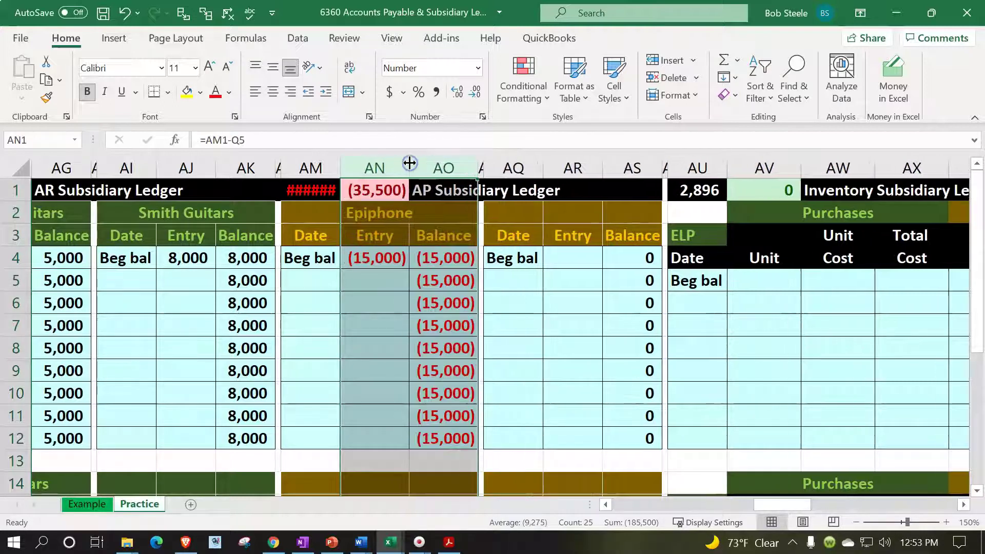
pyautogui.click(371, 307)
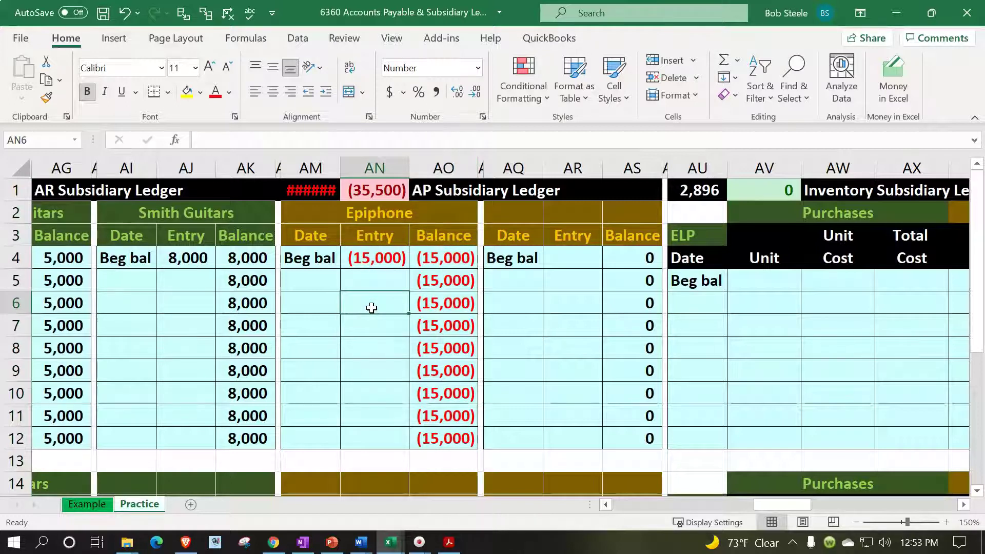
# Step: Examine the blank vendor headings in AQ2, AM14 and AQ14 of the AP Subsidiary Ledger
pyautogui.click(523, 212)
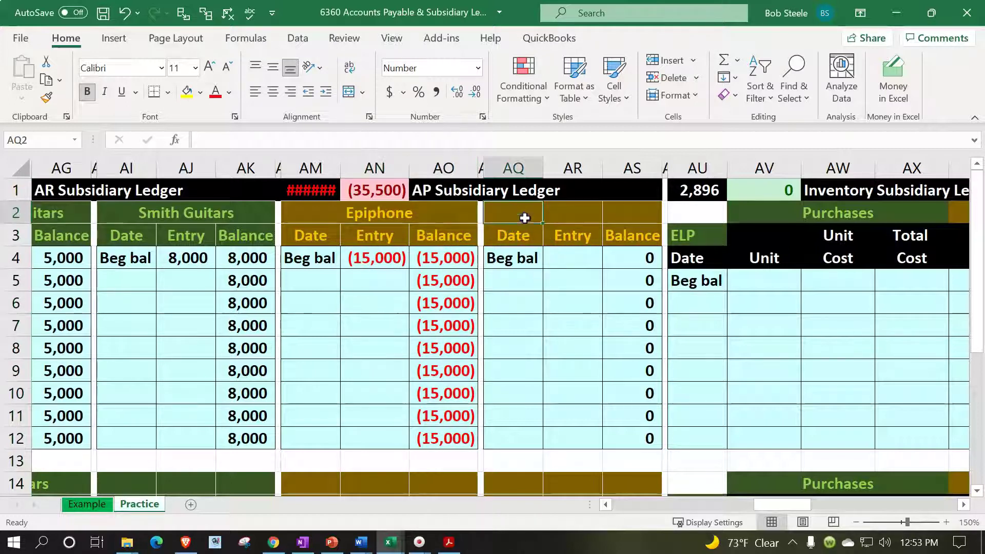
pyautogui.scroll(-1, 515, 275)
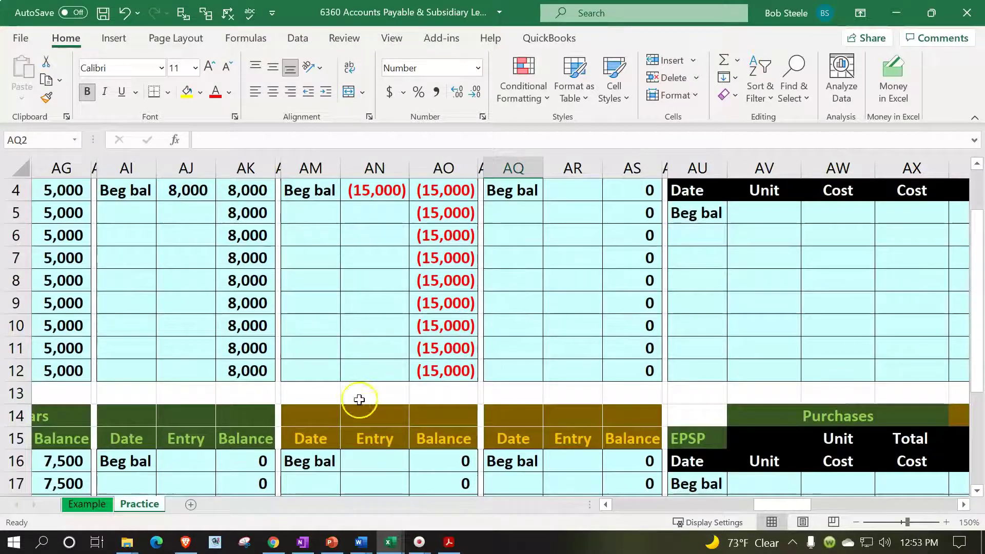
pyautogui.click(323, 413)
pyautogui.click(498, 414)
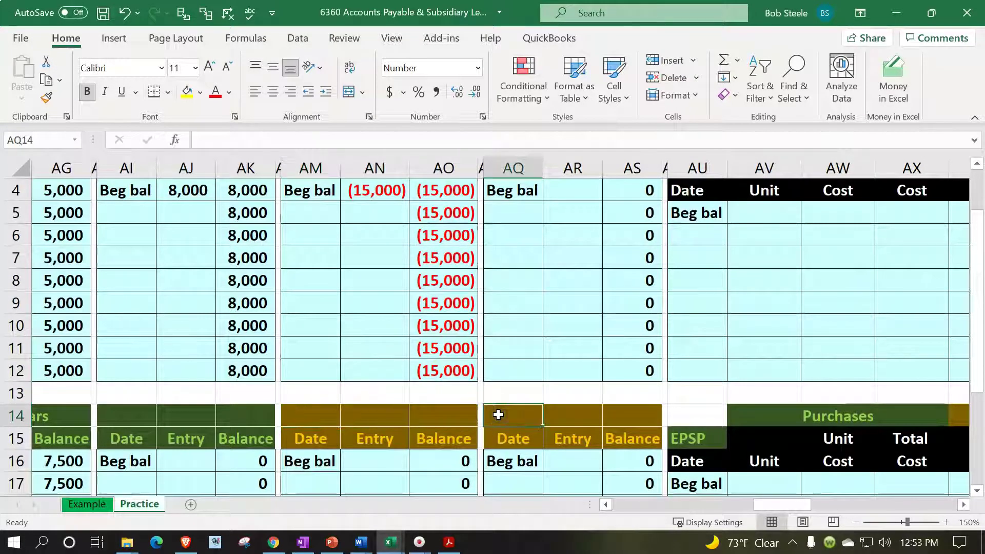
# Step: Clear the check formula in AN1 and widen column AM so the AP Subsidiary Ledger total in AM1 fits
pyautogui.scroll(1, 498, 414)
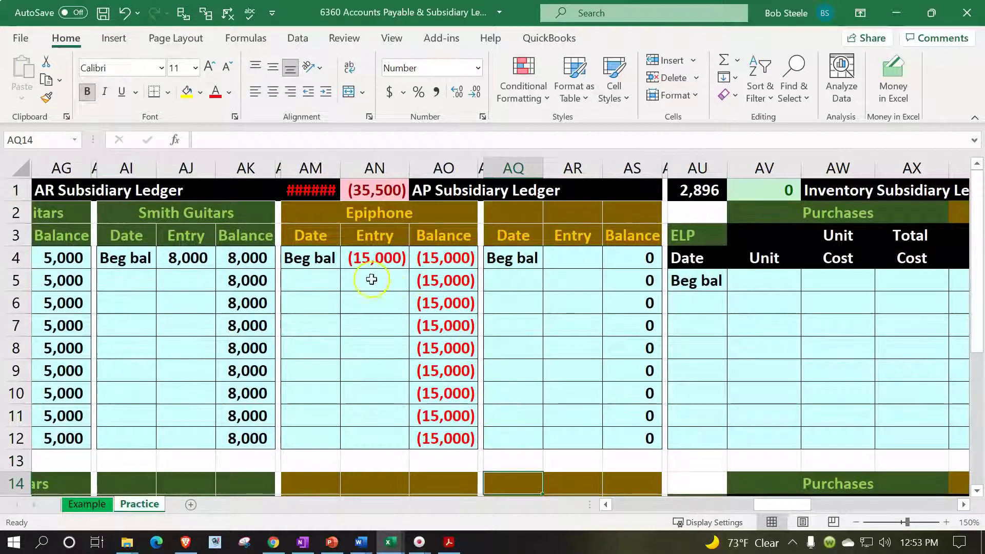
pyautogui.click(354, 191)
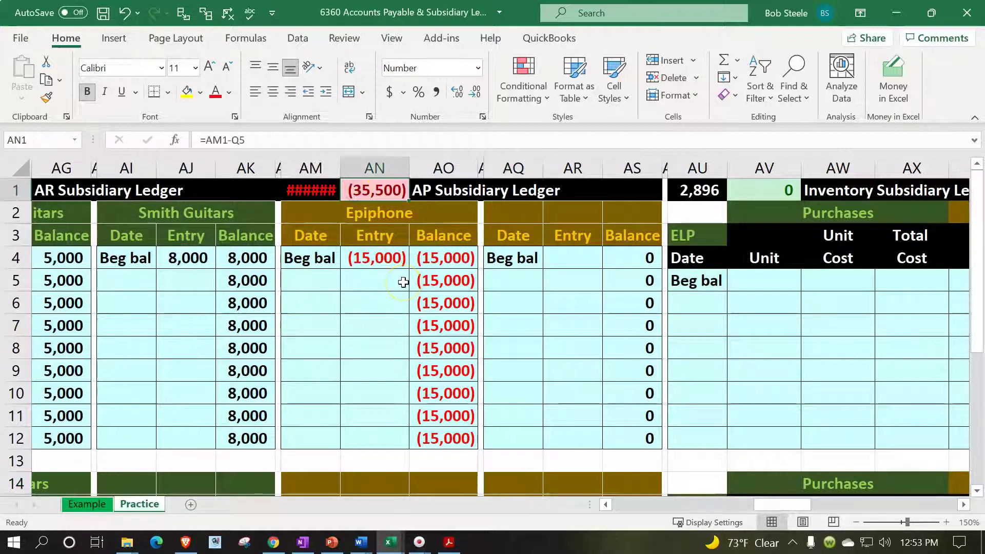
pyautogui.write('=')
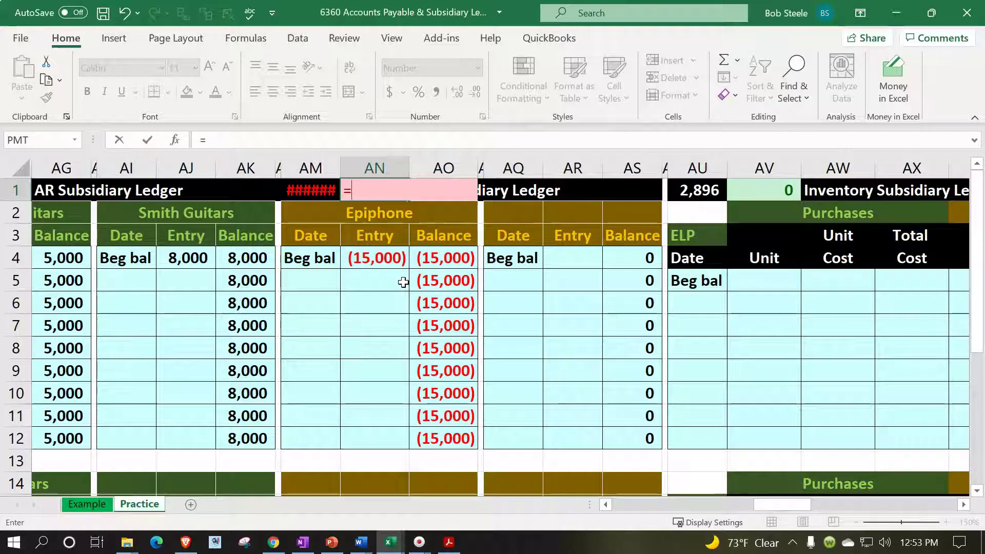
pyautogui.press('BackSpace')
pyautogui.press('Return')
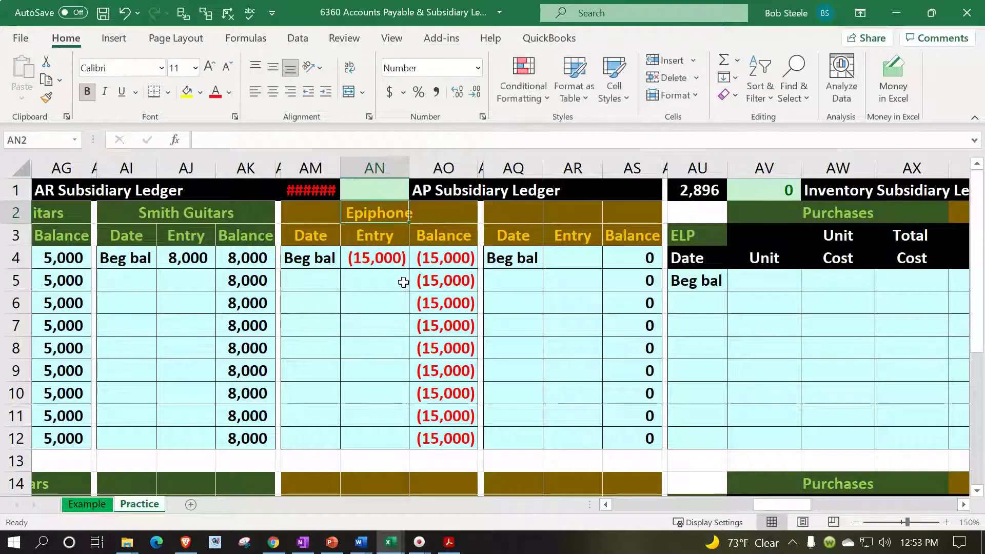
pyautogui.moveTo(344, 168); pyautogui.dragTo(355, 165)
# Step: Enter the check formula =AM1-I9 in AN1 to compare the AP subsidiary total with the ending Accounts Payable trial balance
pyautogui.click(365, 194)
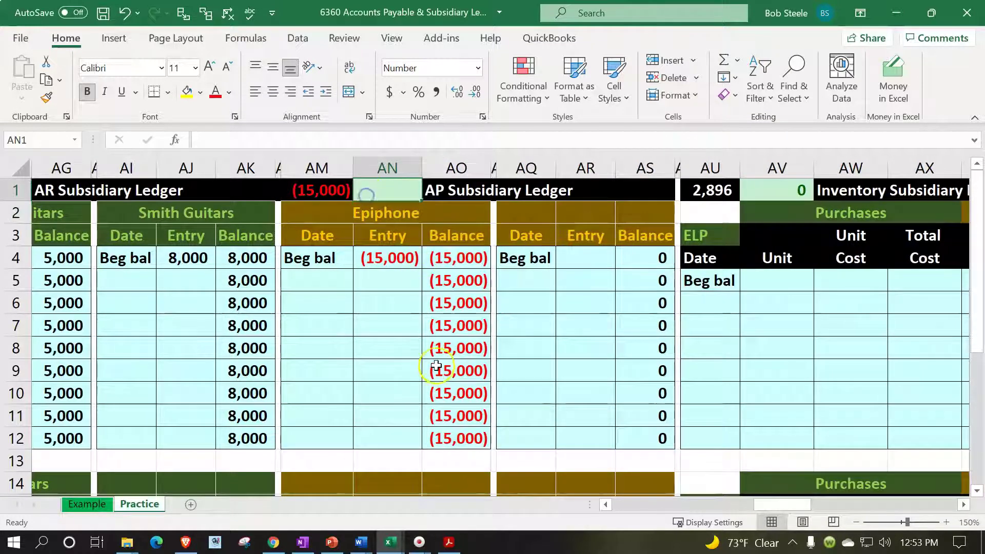
pyautogui.write('=')
pyautogui.press('Left')
pyautogui.write('-')
pyautogui.press('Left')
pyautogui.press('Left')
pyautogui.press('Left')
pyautogui.press('Left')
pyautogui.press('Left')
pyautogui.press('Left')
pyautogui.press('Left')
pyautogui.press('Left')
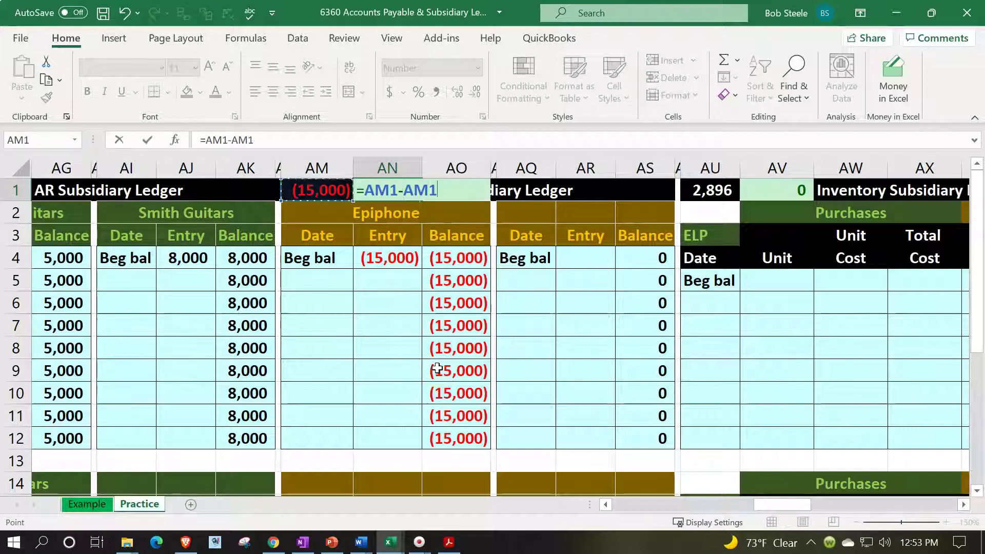
pyautogui.press('Left')
pyautogui.press('Left')
pyautogui.press('Left')
pyautogui.press('Left')
pyautogui.press('Left')
pyautogui.press('Left')
pyautogui.press('Left')
pyautogui.press('Left')
pyautogui.press('Left')
pyautogui.press('Left')
pyautogui.press('Left')
pyautogui.press('Left')
pyautogui.press('Left')
pyautogui.press('Left')
pyautogui.press('Left')
pyautogui.press('Left')
pyautogui.press('Left')
pyautogui.press('Left')
pyautogui.press('Left')
pyautogui.press('Left')
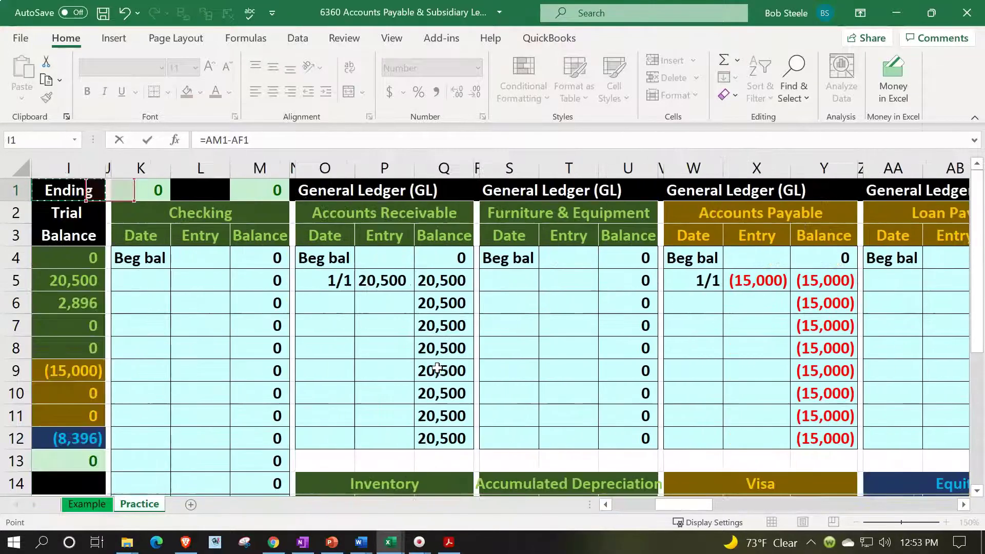
pyautogui.press('Down')
pyautogui.press('Down')
pyautogui.press('Down')
pyautogui.press('Down')
pyautogui.press('Down')
pyautogui.press('Down')
pyautogui.press('Down')
pyautogui.press('Down')
pyautogui.press('Right')
pyautogui.press('Right')
pyautogui.press('Right')
pyautogui.press('Right')
pyautogui.press('Right')
pyautogui.press('Right')
pyautogui.press('Right')
pyautogui.press('Right')
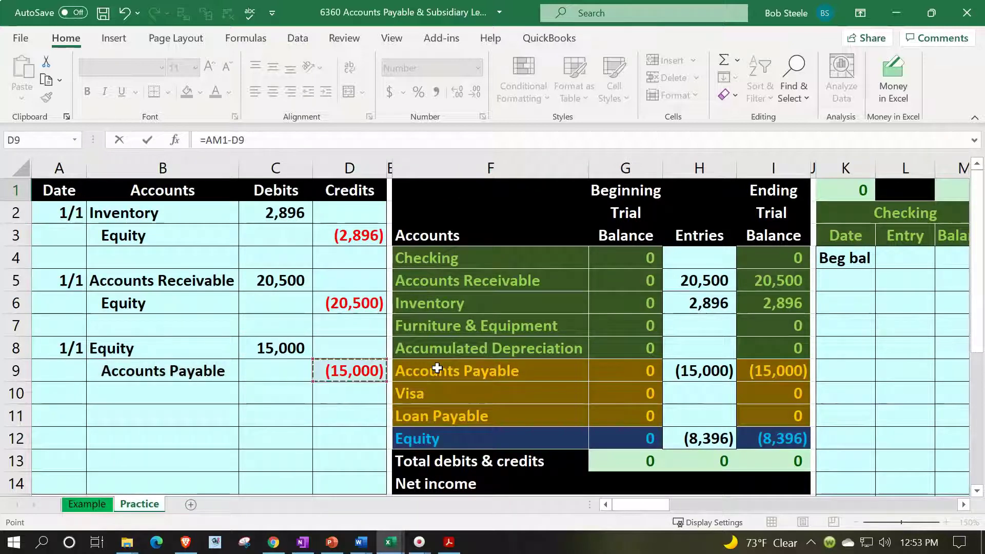
pyautogui.press('Return')
pyautogui.press('Right')
pyautogui.press('Right')
pyautogui.press('Right')
pyautogui.press('Right')
pyautogui.press('Right')
pyautogui.press('Left')
pyautogui.press('Left')
pyautogui.press('Left')
pyautogui.press('Left')
pyautogui.press('Left')
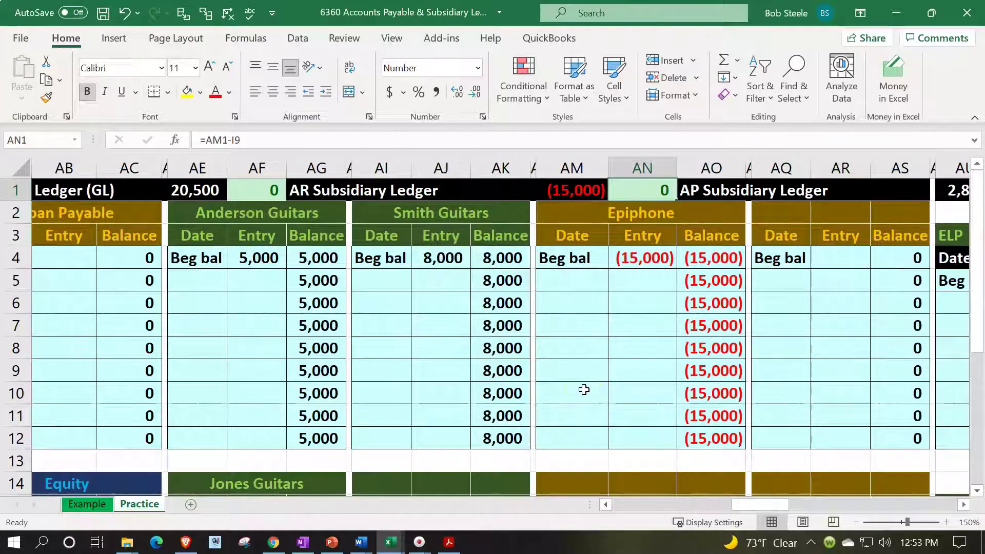
# Step: Examine the AM1 total's formula and the AP subsidiary ledger balances it adds together
pyautogui.click(584, 390)
pyautogui.scroll(-1, 584, 389)
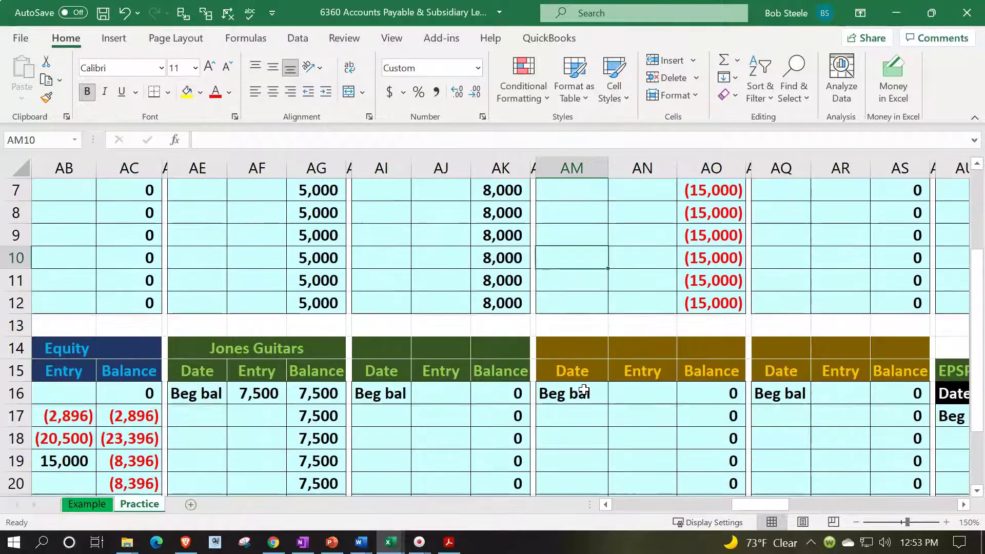
pyautogui.scroll(2, 583, 388)
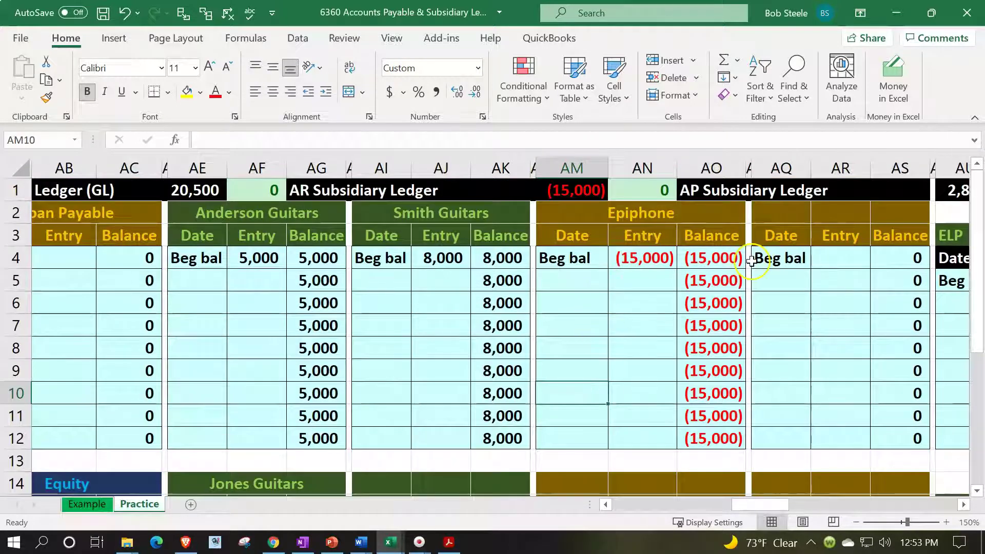
pyautogui.doubleClick(589, 194)
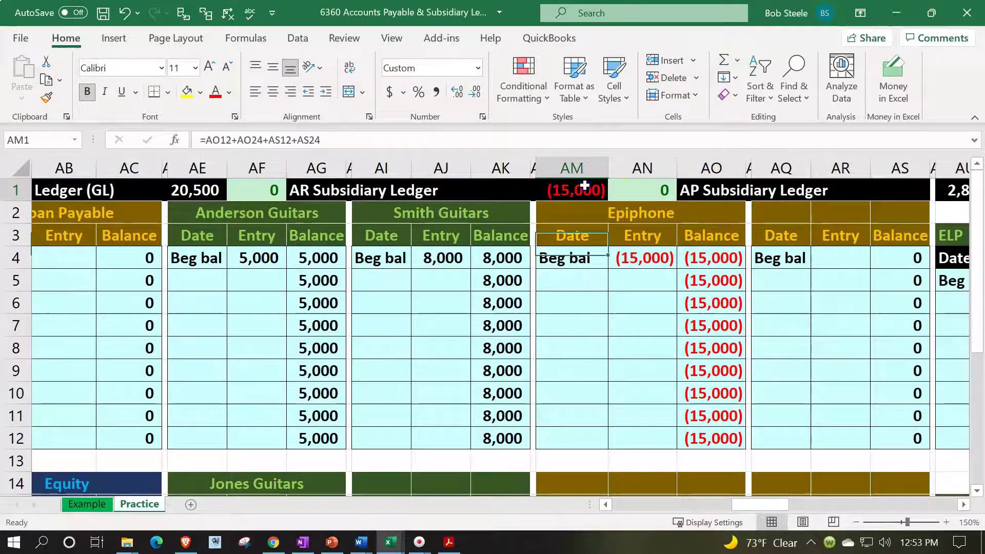
pyautogui.scroll(-2, 610, 310)
pyautogui.scroll(-3, 610, 310)
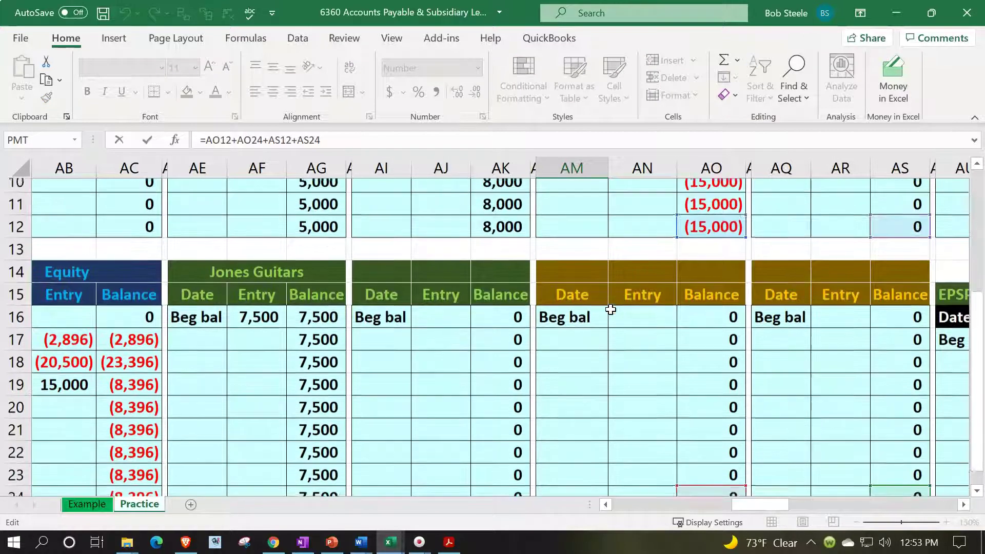
pyautogui.scroll(4, 610, 309)
pyautogui.press('Return')
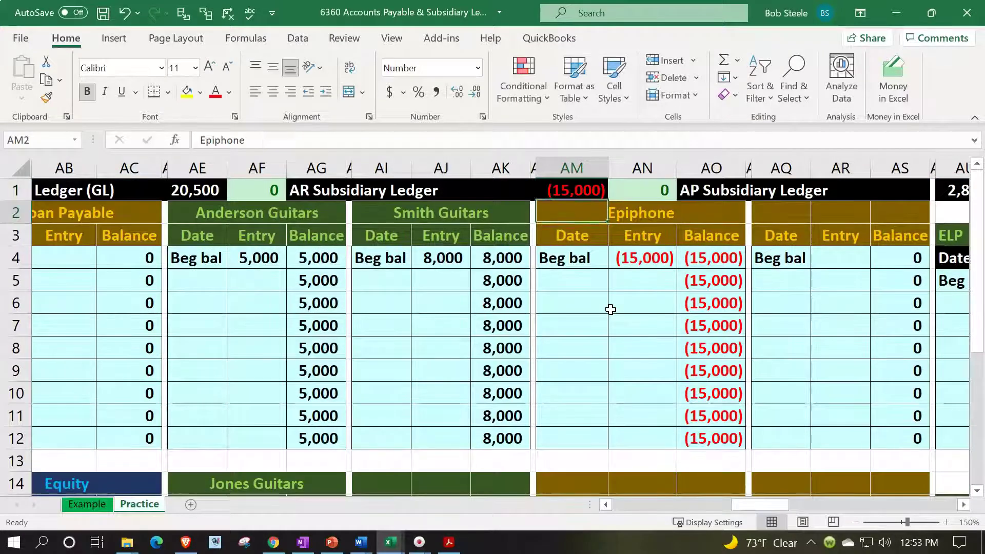
# Step: Return to the trial balance and select the ending balances in I4:I12 to review their sum
pyautogui.press('Left')
pyautogui.press('Left')
pyautogui.press('Left')
pyautogui.press('Left')
pyautogui.press('Left')
pyautogui.press('Left')
pyautogui.press('Left')
pyautogui.press('Left')
pyautogui.press('Left')
pyautogui.press('Left')
pyautogui.press('Left')
pyautogui.press('Left')
pyautogui.press('Left')
pyautogui.press('Left')
pyautogui.press('Left')
pyautogui.press('Left')
pyautogui.press('Left')
pyautogui.press('Left')
pyautogui.press('Left')
pyautogui.press('Left')
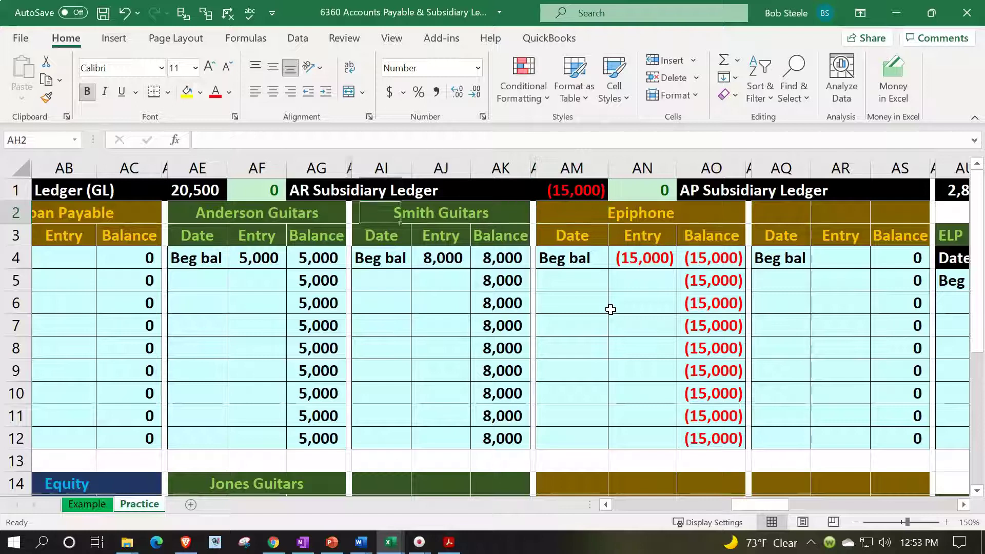
pyautogui.press('Left')
pyautogui.press('Left')
pyautogui.press('Left')
pyautogui.press('Left')
pyautogui.press('Left')
pyautogui.press('Left')
pyautogui.press('Left')
pyautogui.press('Left')
pyautogui.press('Left')
pyautogui.press('Left')
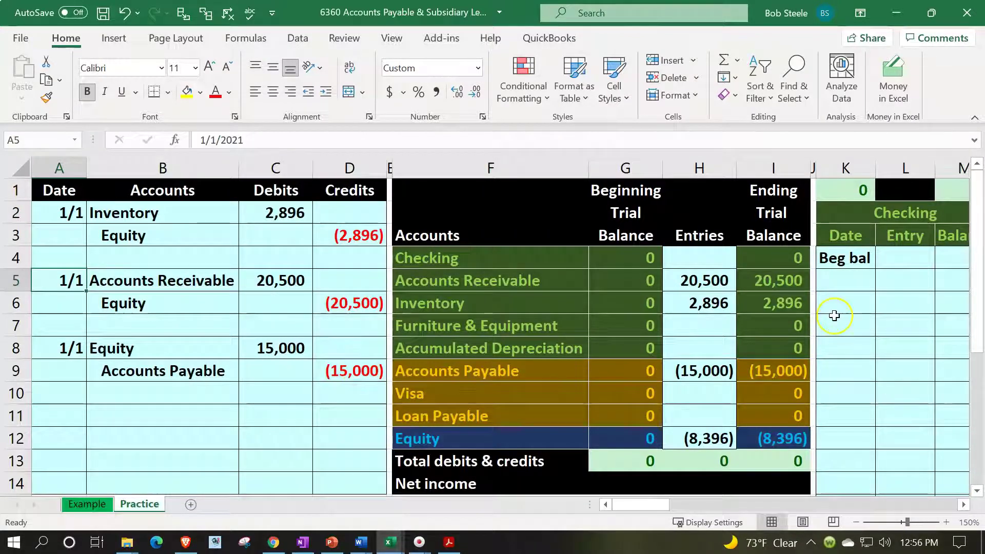
pyautogui.click(835, 316)
pyautogui.moveTo(780, 256); pyautogui.dragTo(775, 433)
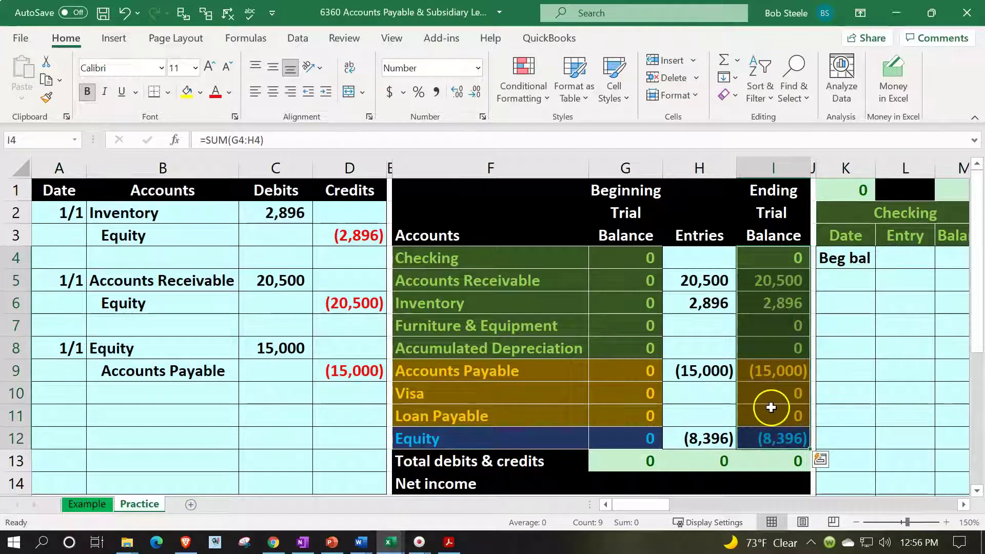